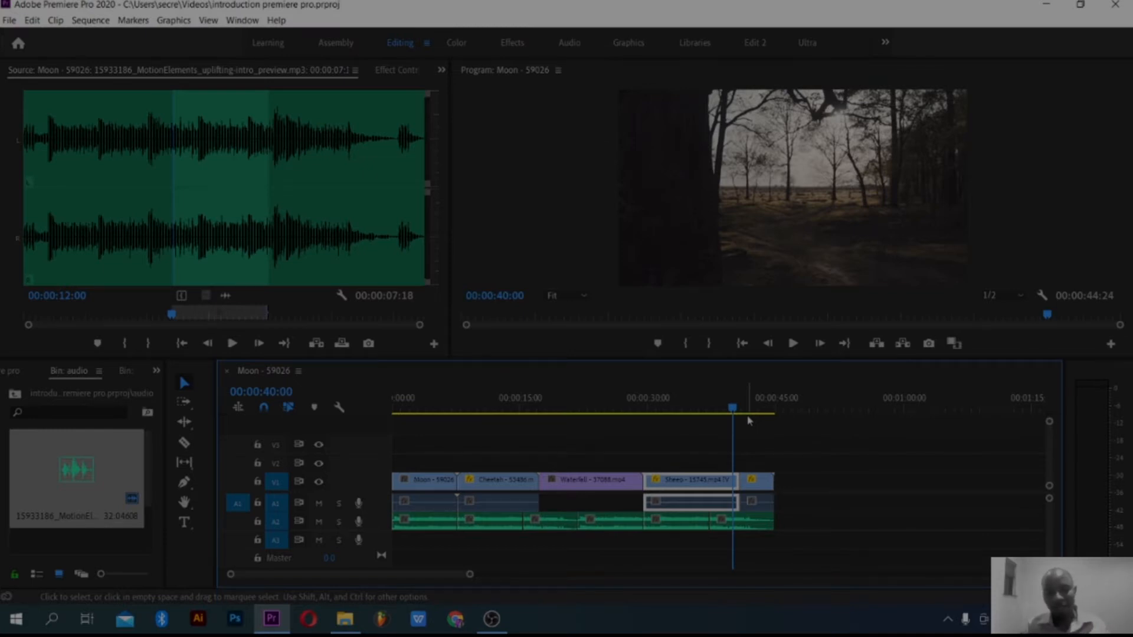
Step: Play the sequence from its start to review all the clips, and return the playhead to the beginning
{"action": "left_click_drag", "start_coordinate": [739, 408], "coordinate": [325, 430]}
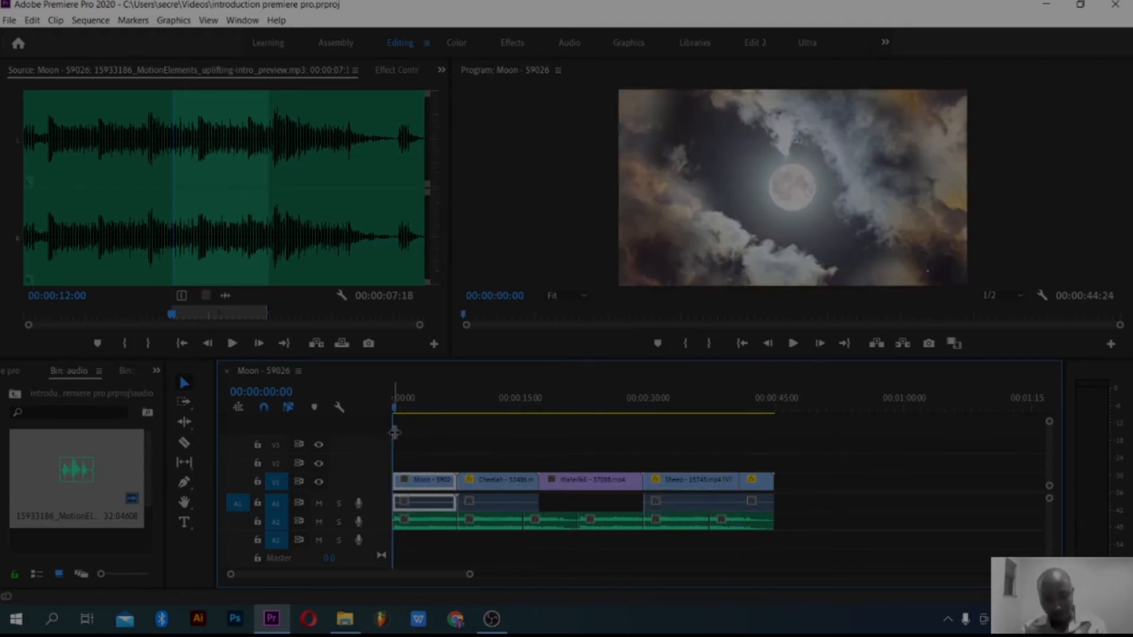
{"action": "key", "text": "space"}
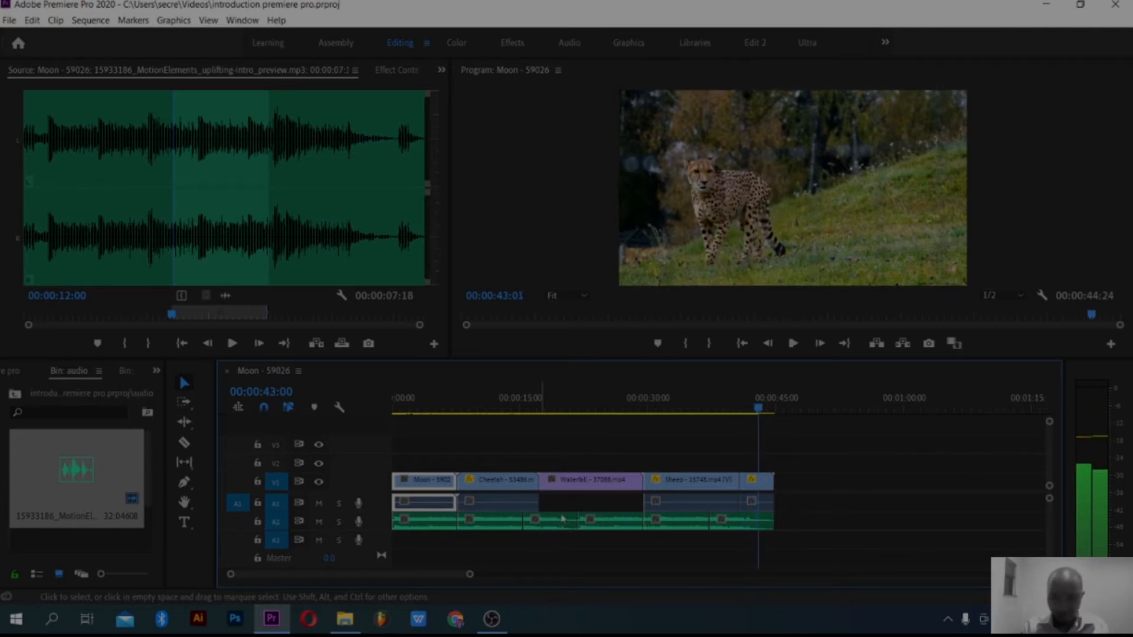
{"action": "left_click", "coordinate": [757, 502]}
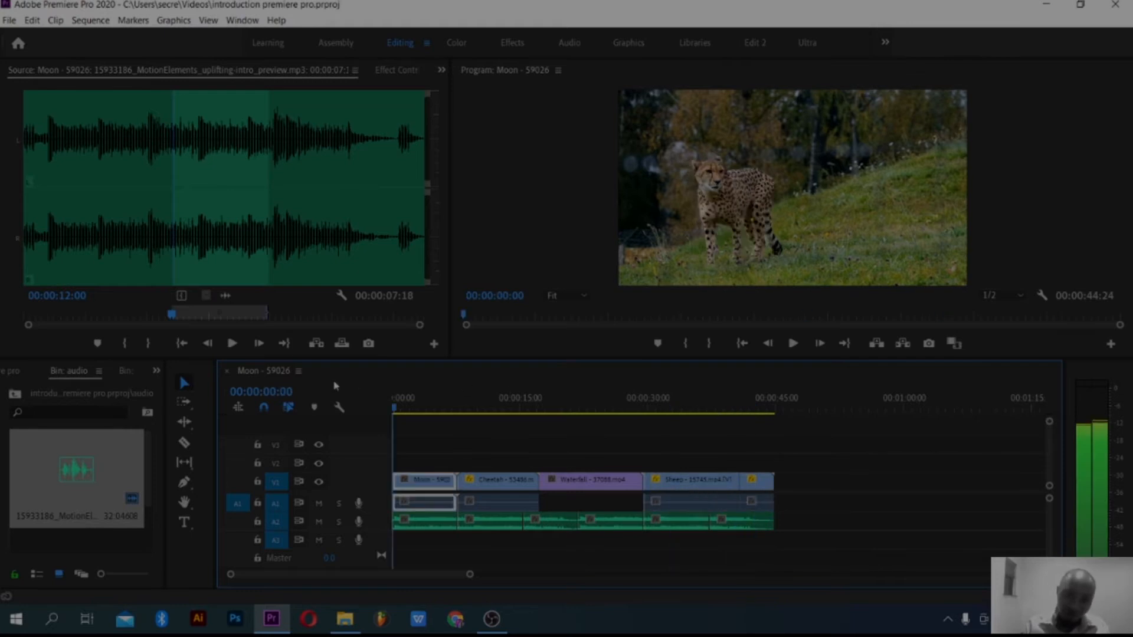
{"action": "key", "text": "Home"}
Step: Select the Moon clip, switch to the Effects workspace, and enlarge the timeline area by narrowing the project area
{"action": "left_click_drag", "start_coordinate": [471, 574], "coordinate": [723, 578]}
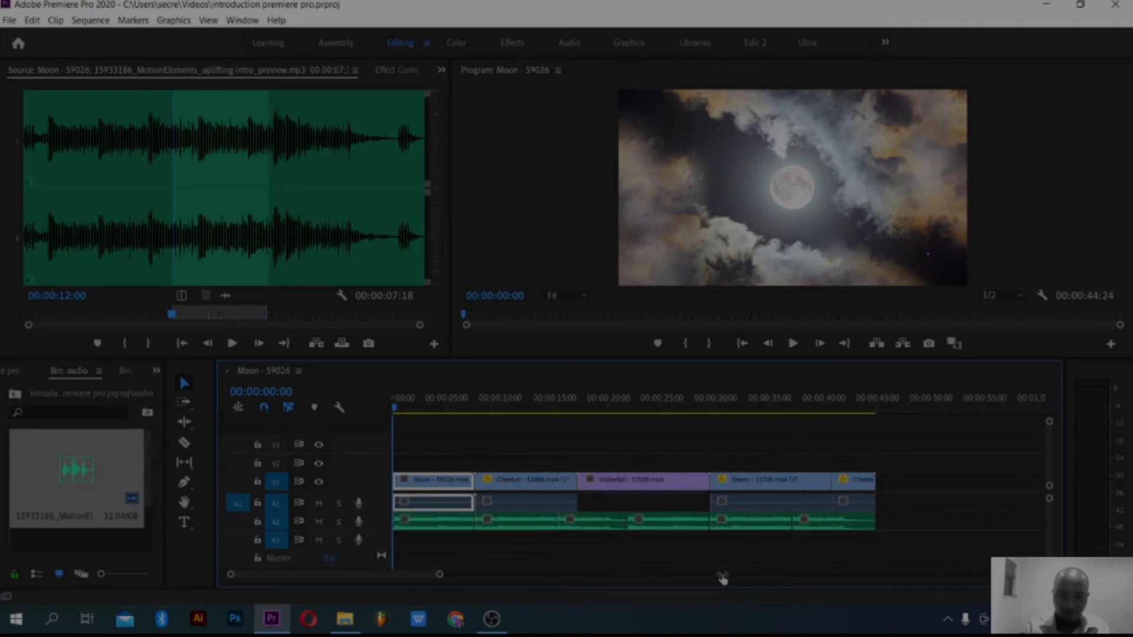
{"action": "left_click", "coordinate": [651, 482]}
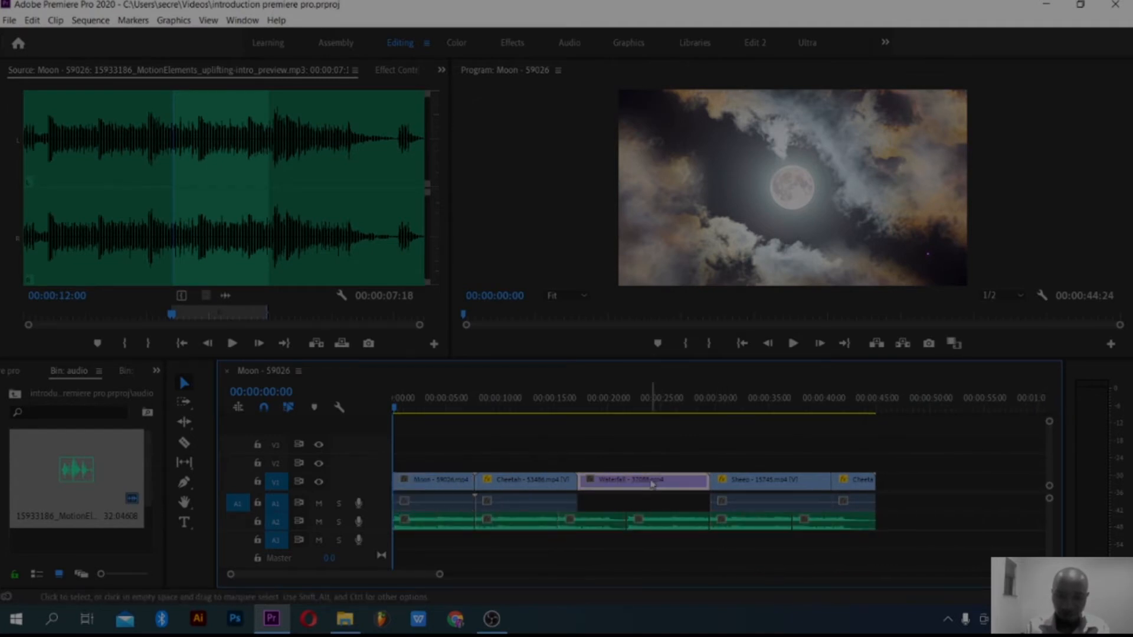
{"action": "left_click", "coordinate": [459, 485]}
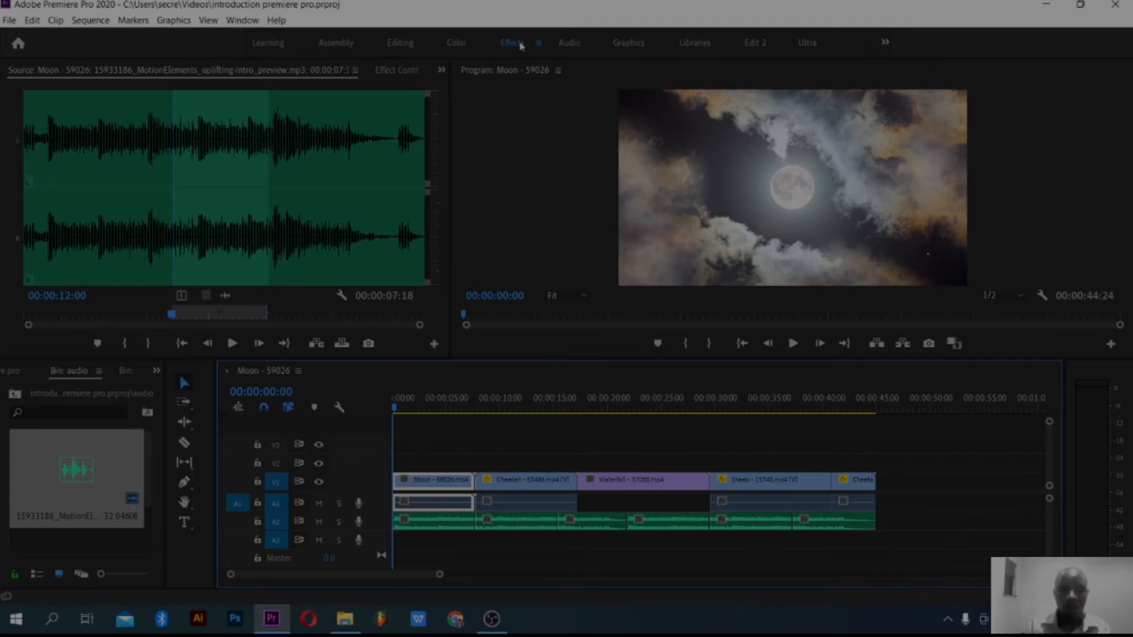
{"action": "left_click", "coordinate": [512, 43]}
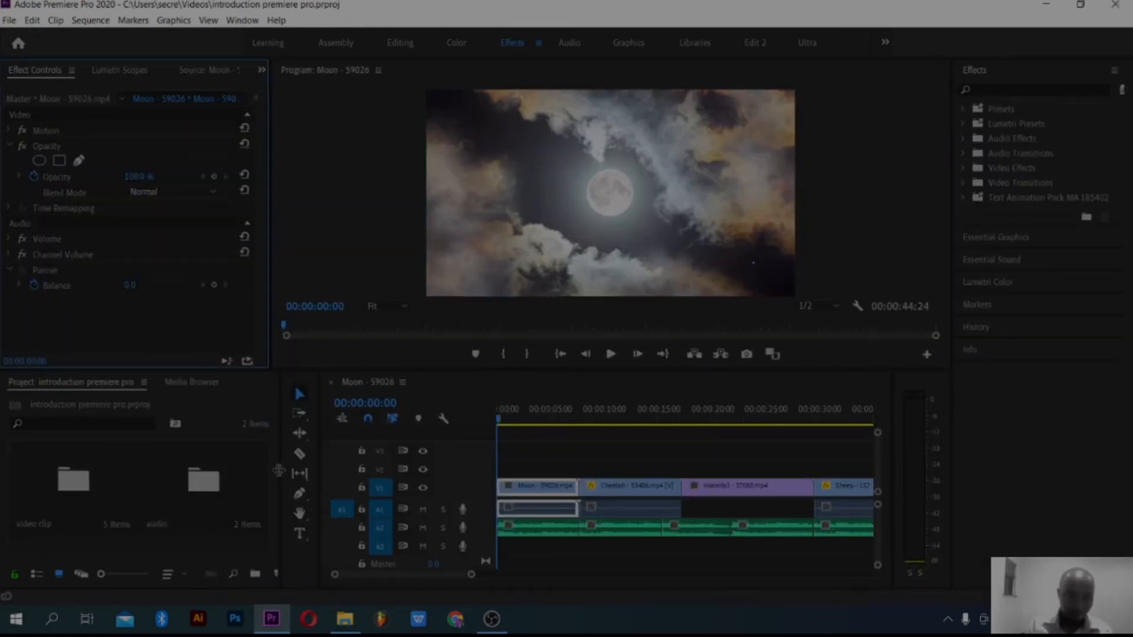
{"action": "left_click_drag", "start_coordinate": [280, 465], "coordinate": [151, 462]}
{"action": "left_click_drag", "start_coordinate": [320, 441], "coordinate": [185, 437]}
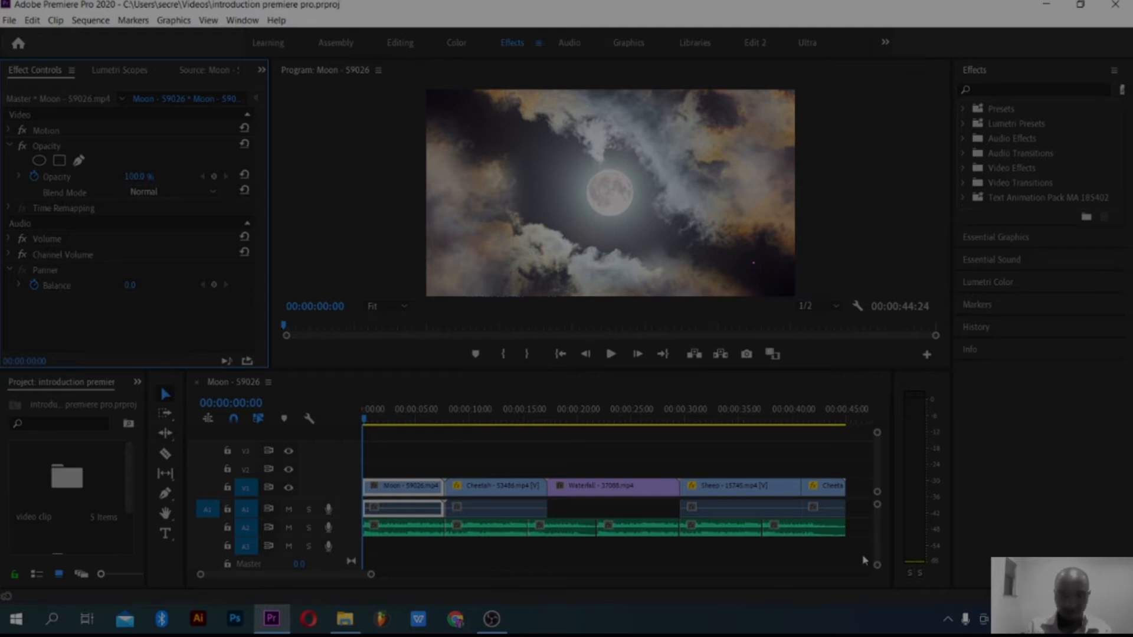
Step: Expand the Presets group and look through the available effect presets and folders
{"action": "left_click", "coordinate": [964, 110]}
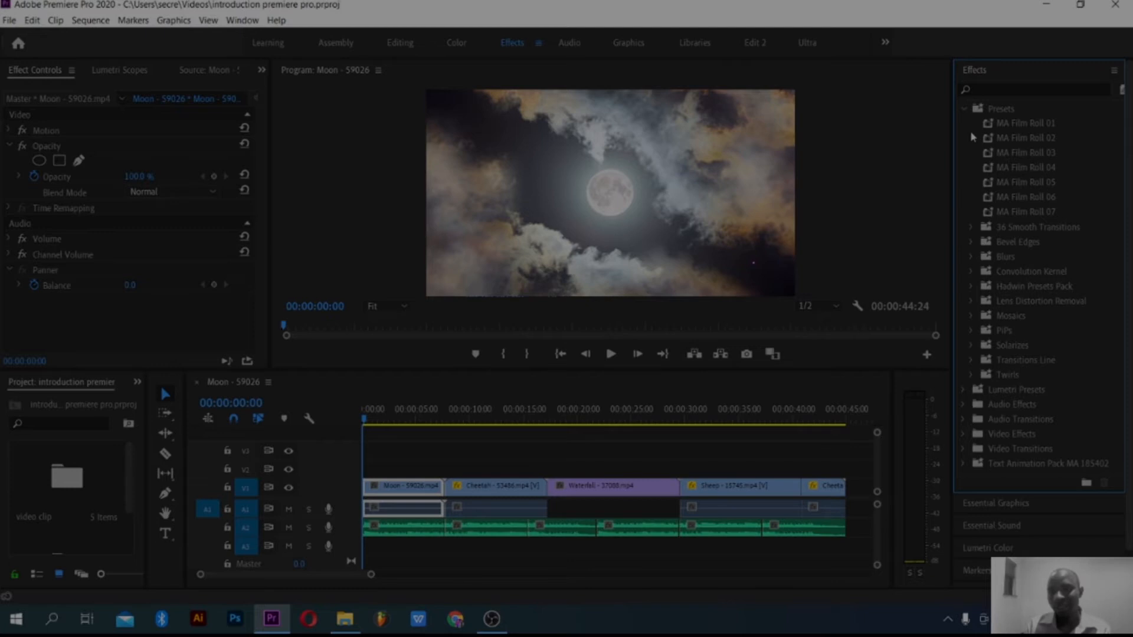
{"action": "scroll", "coordinate": [986, 177], "scroll_direction": "down", "scroll_amount": 2}
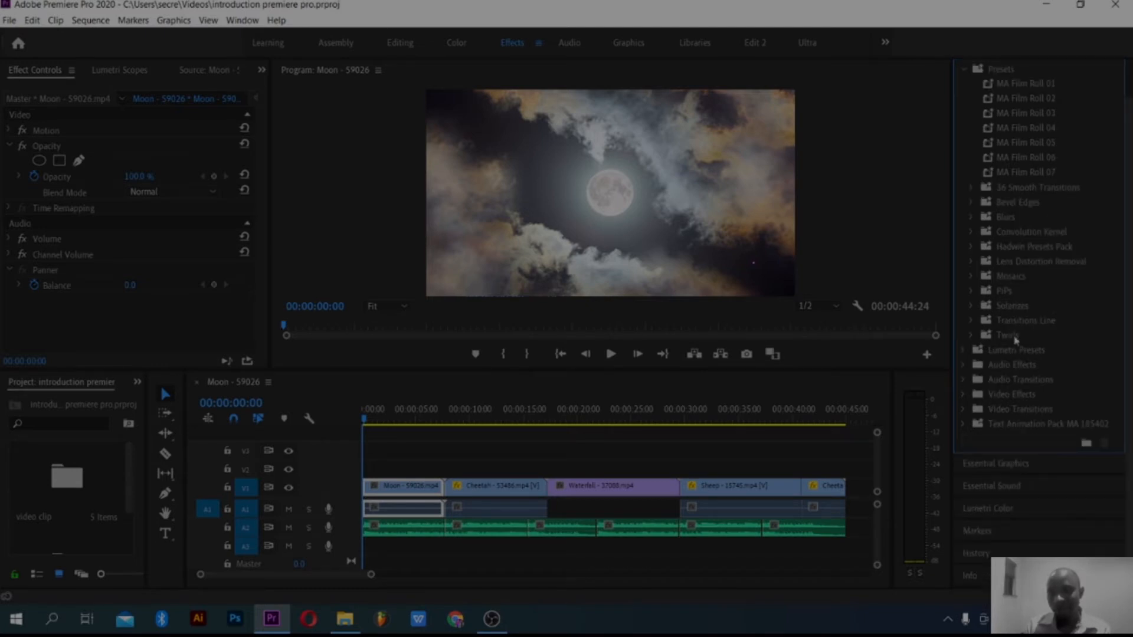
{"action": "scroll", "coordinate": [1009, 295], "scroll_direction": "up", "scroll_amount": 2}
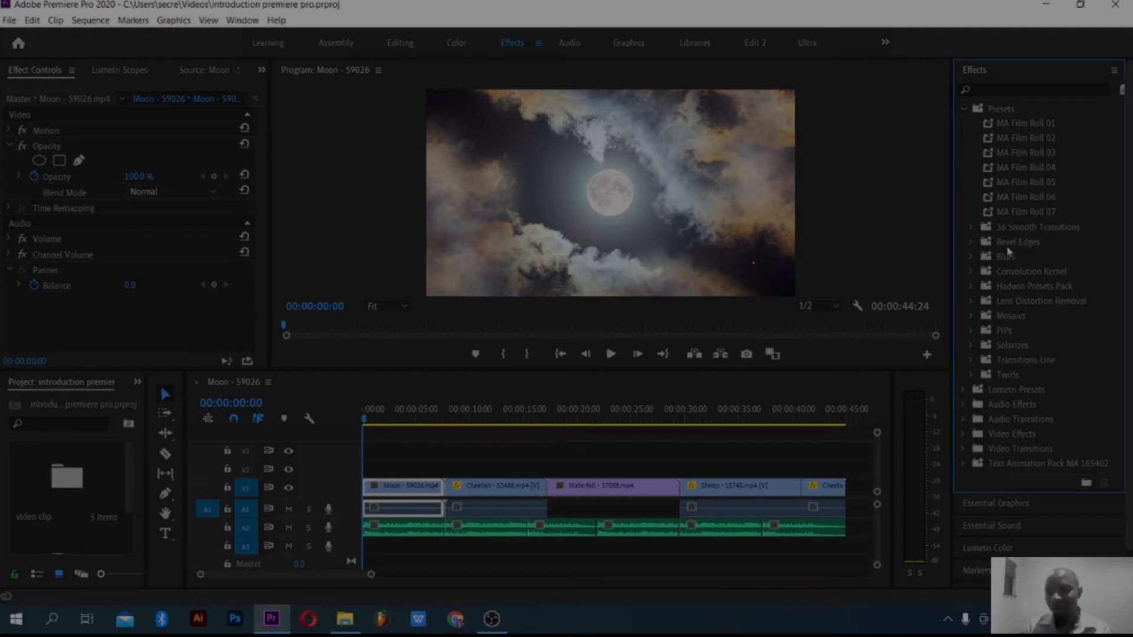
{"action": "scroll", "coordinate": [1009, 253], "scroll_direction": "down", "scroll_amount": 2}
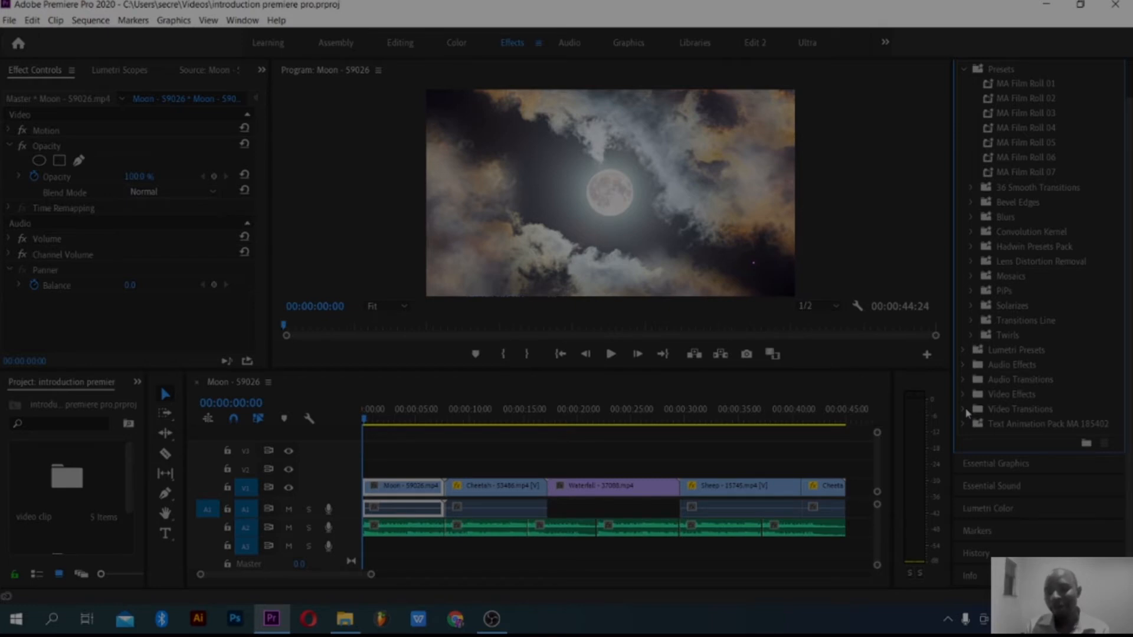
Step: Apply the Cross Dissolve video transition at the cut between the Moon and Cheetah clips, accepting repeated frames
{"action": "left_click", "coordinate": [963, 409]}
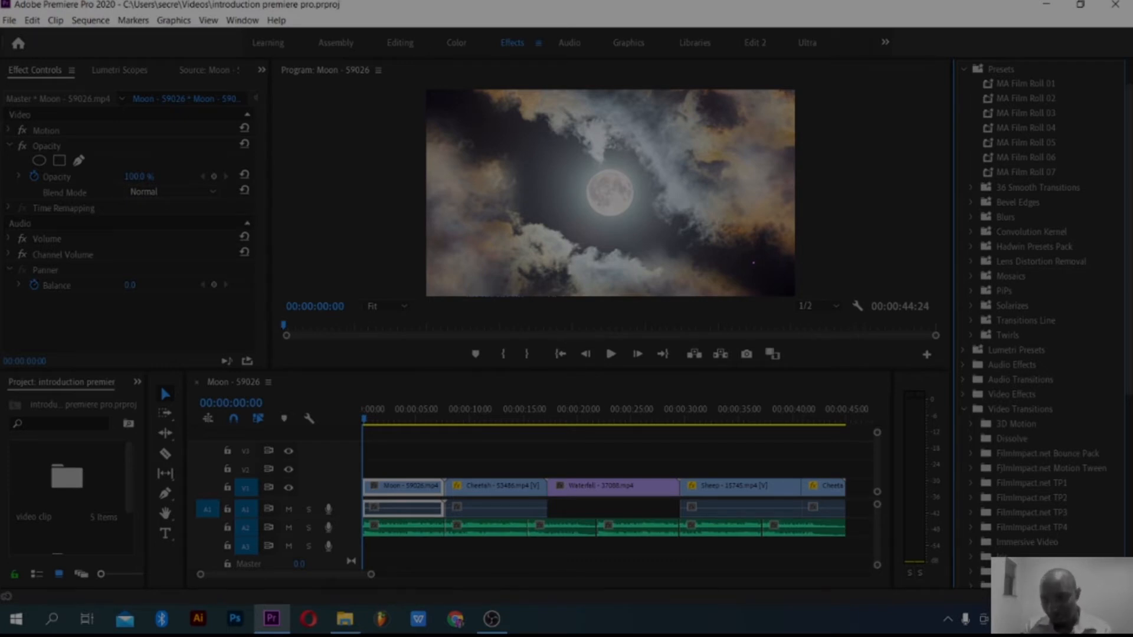
{"action": "left_click_drag", "start_coordinate": [1129, 310], "coordinate": [1129, 408]}
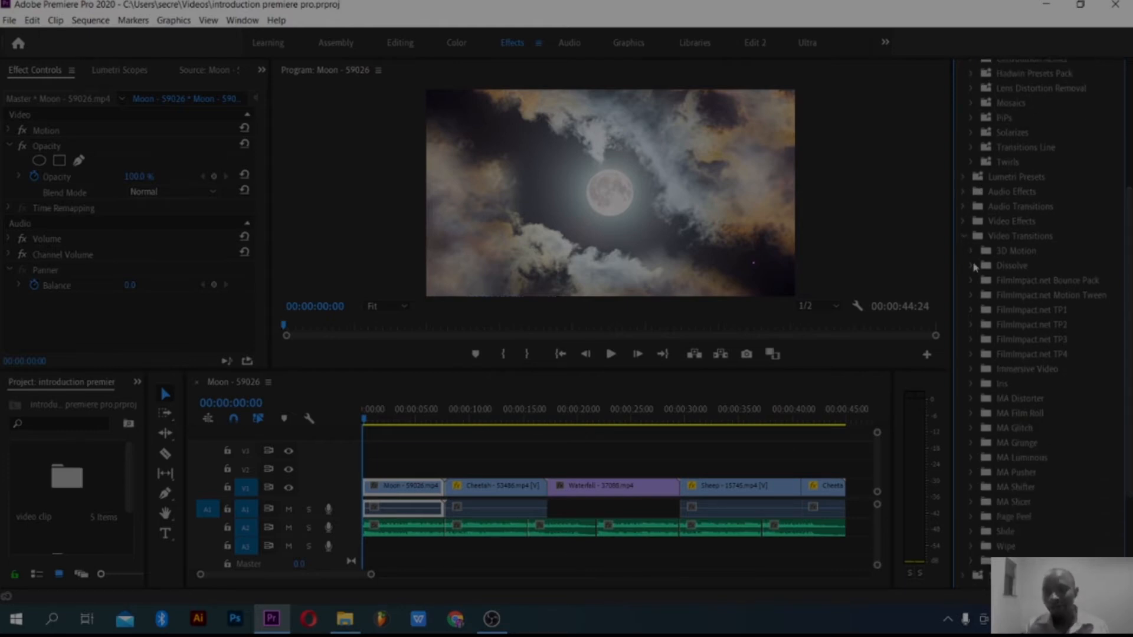
{"action": "left_click", "coordinate": [972, 266]}
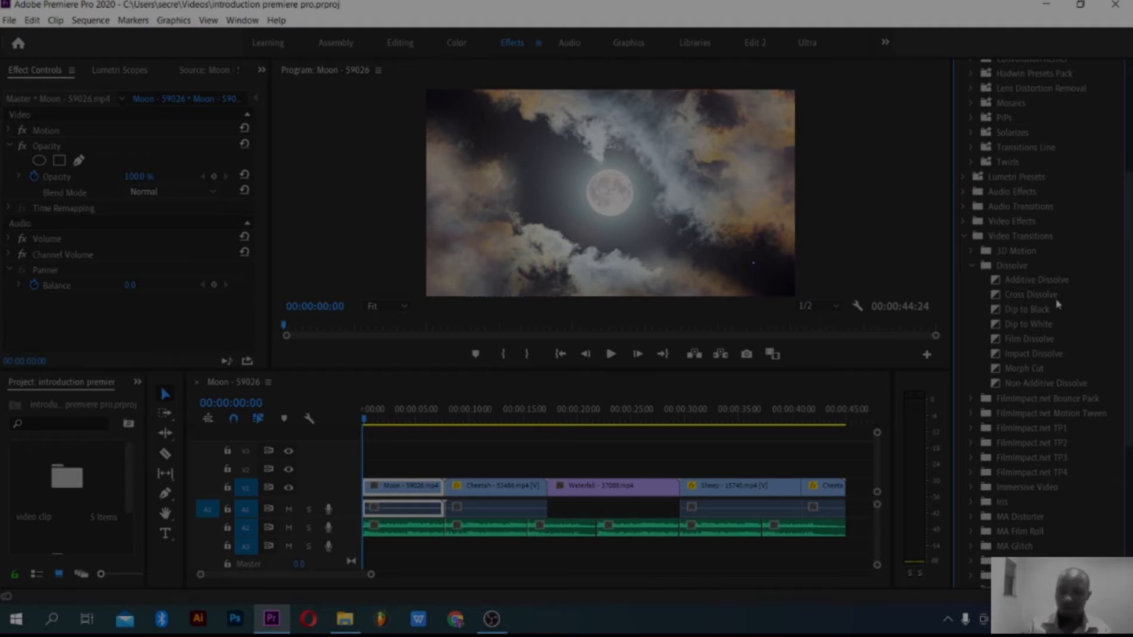
{"action": "left_click", "coordinate": [1054, 299]}
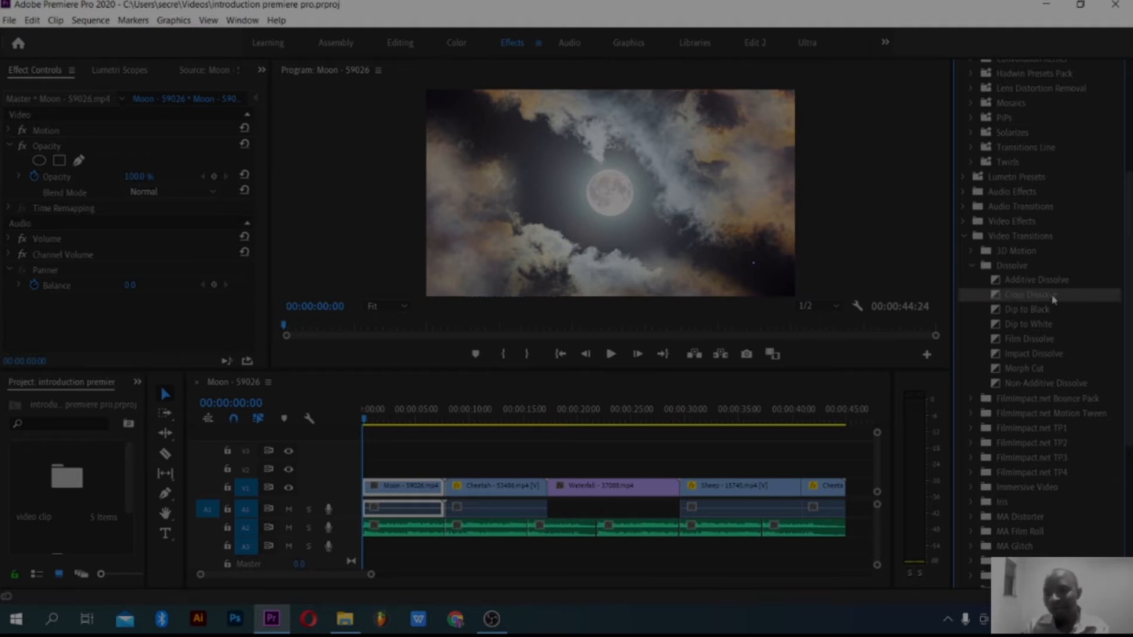
{"action": "left_click_drag", "start_coordinate": [1054, 300], "coordinate": [459, 494]}
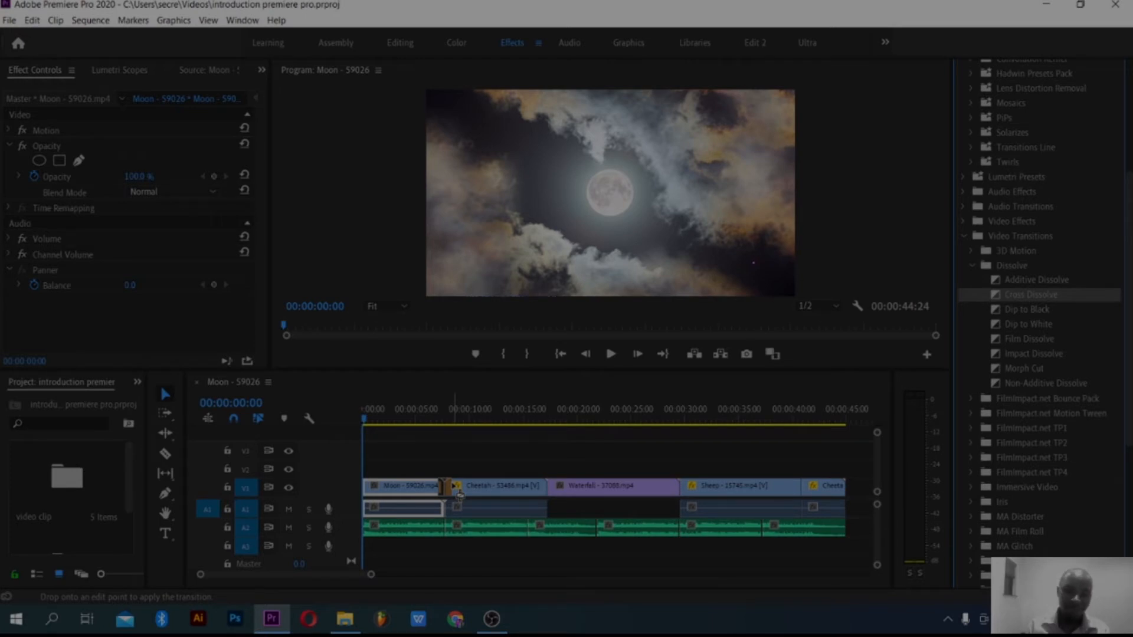
{"action": "left_click_drag", "start_coordinate": [458, 494], "coordinate": [459, 494]}
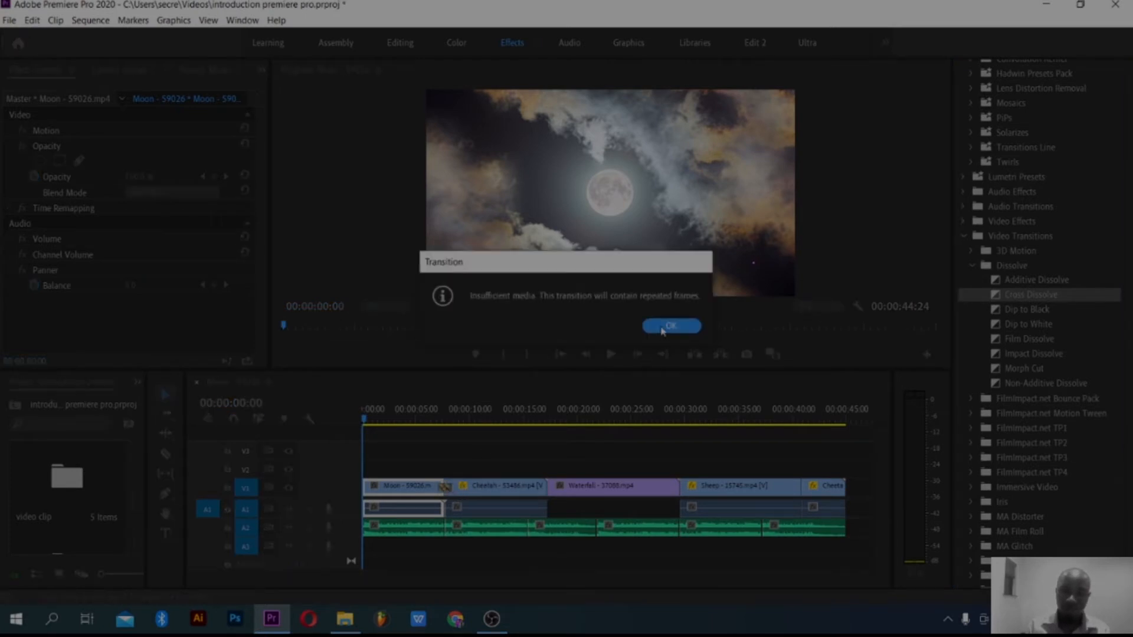
{"action": "left_click", "coordinate": [670, 327]}
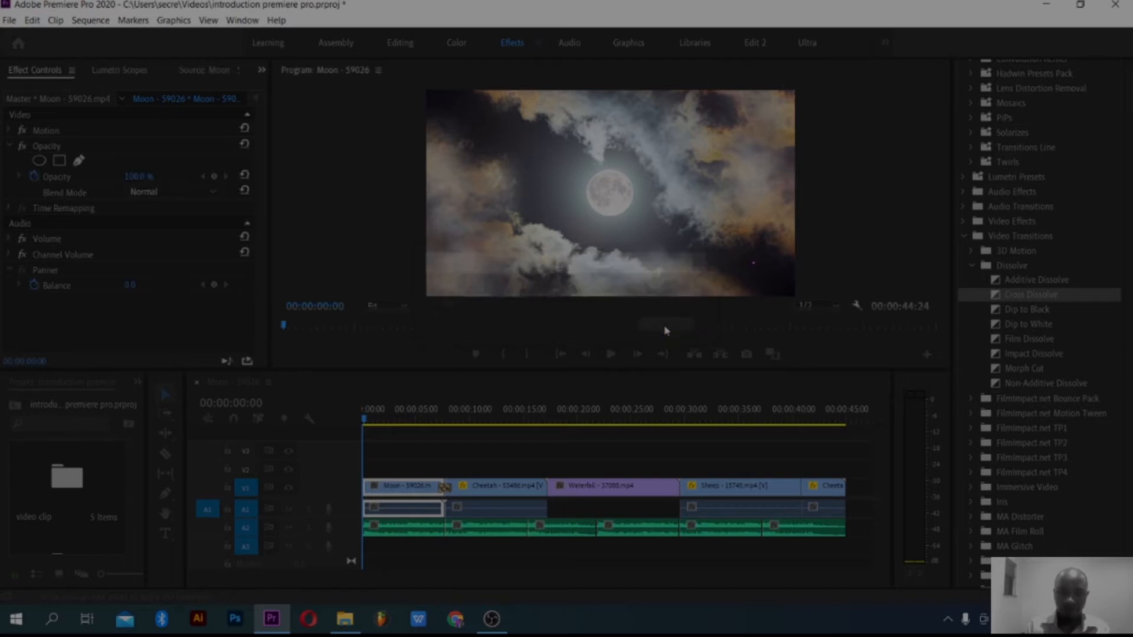
Step: Play the sequence across the cut between the Moon and Cheetah clips to preview the Cross Dissolve
{"action": "left_click_drag", "start_coordinate": [364, 420], "coordinate": [443, 423]}
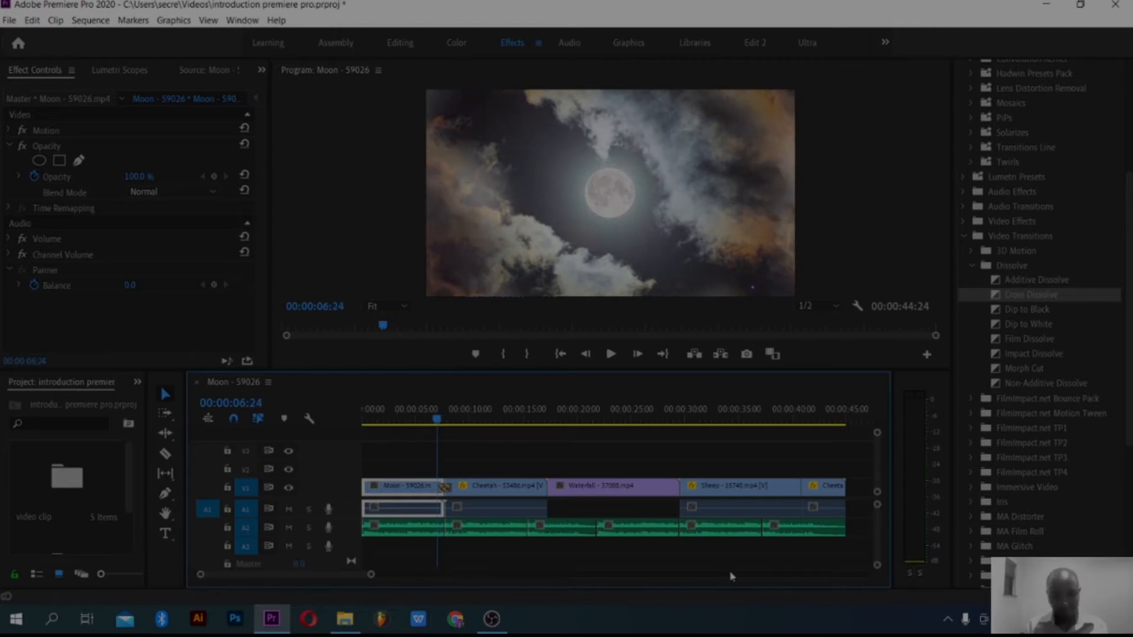
{"action": "key", "text": "space"}
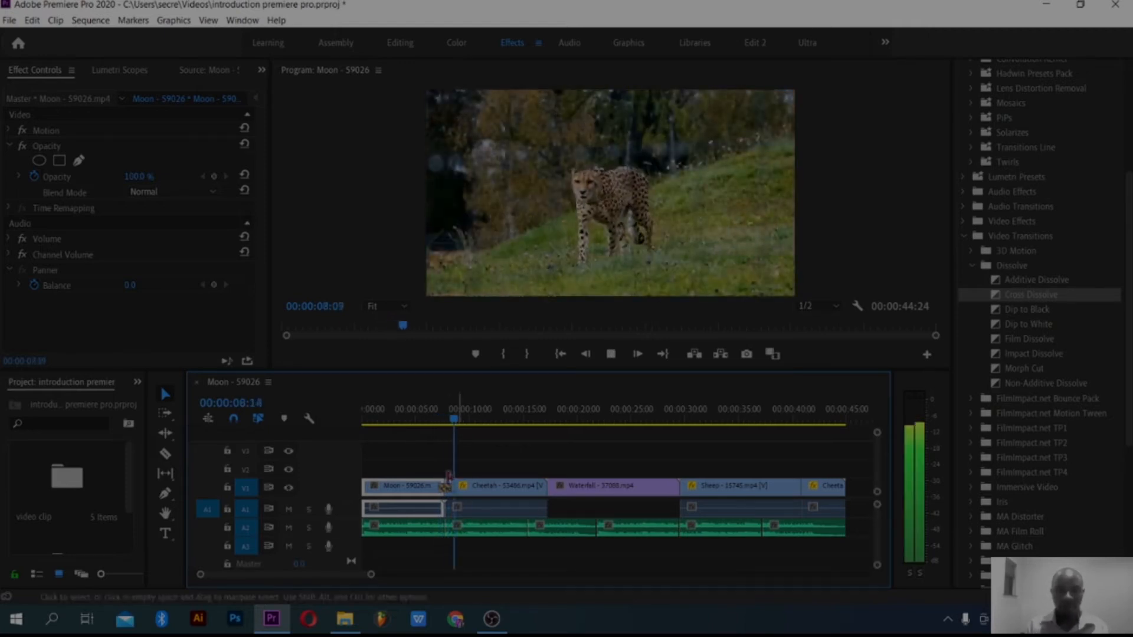
{"action": "left_click", "coordinate": [424, 424]}
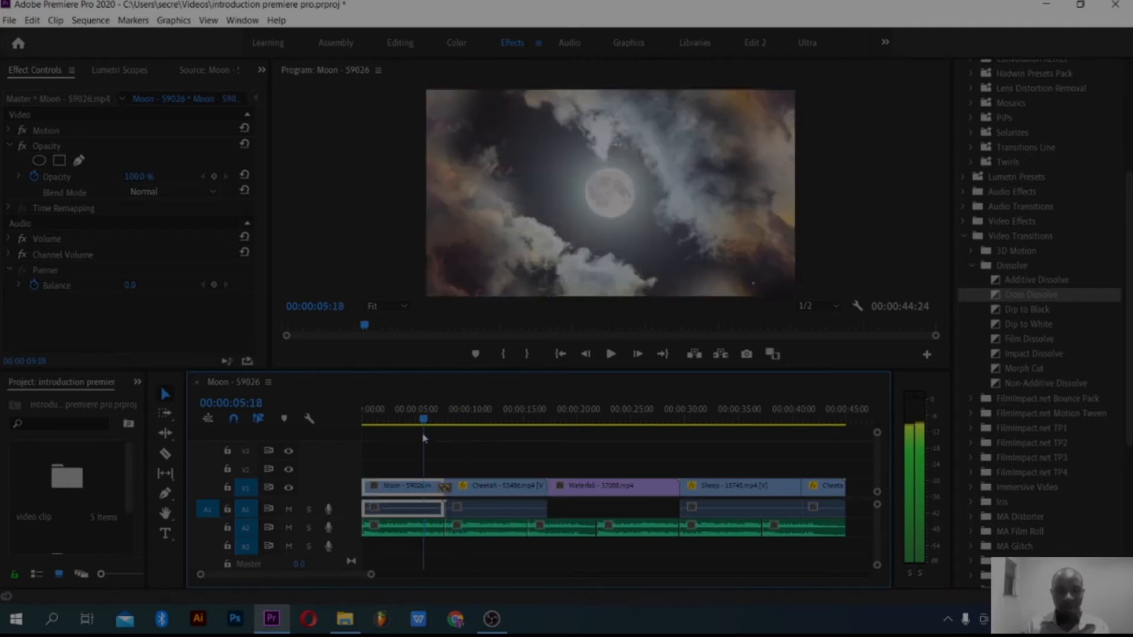
{"action": "key", "text": "space"}
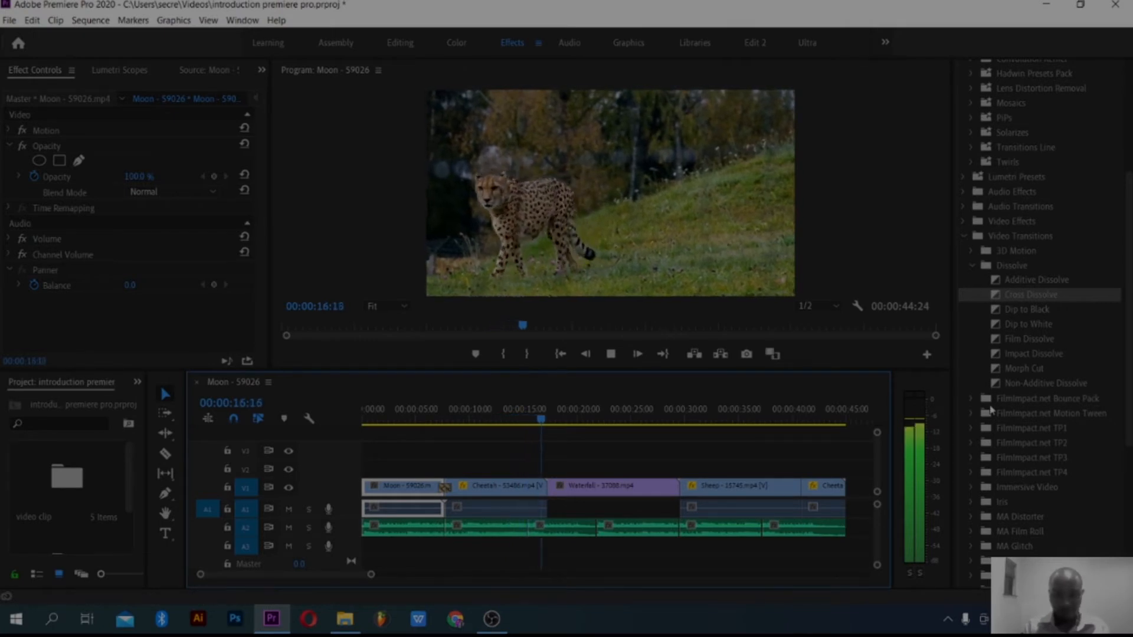
{"action": "key", "text": "space"}
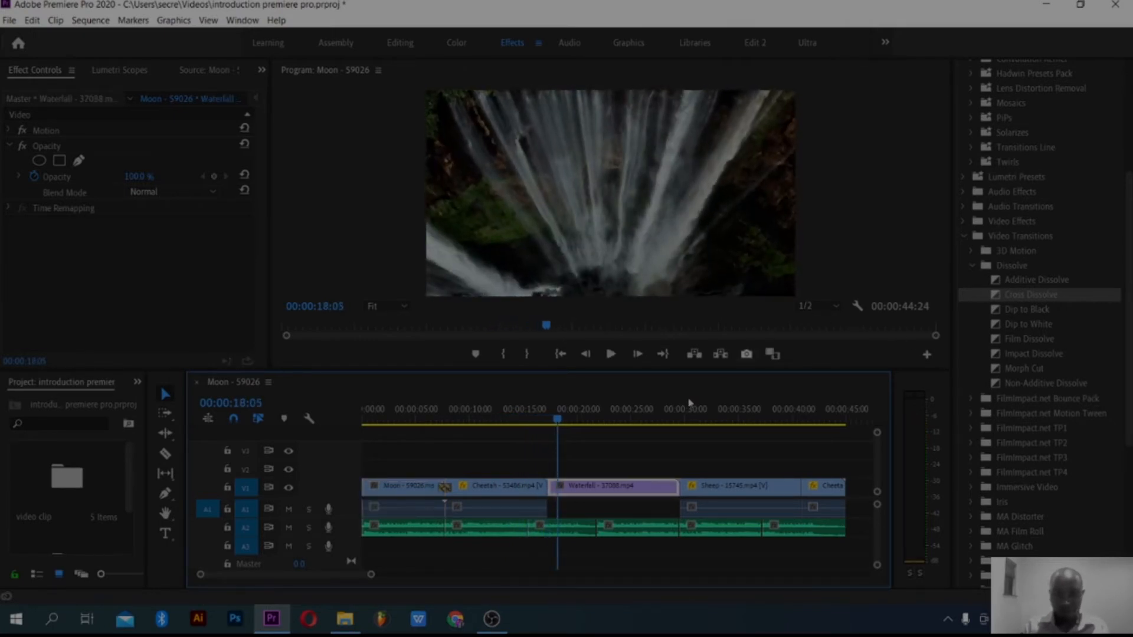
Step: Apply the Film Dissolve transition at the cut between the Cheetah and Waterfall clips and preview it
{"action": "left_click_drag", "start_coordinate": [553, 419], "coordinate": [534, 419]}
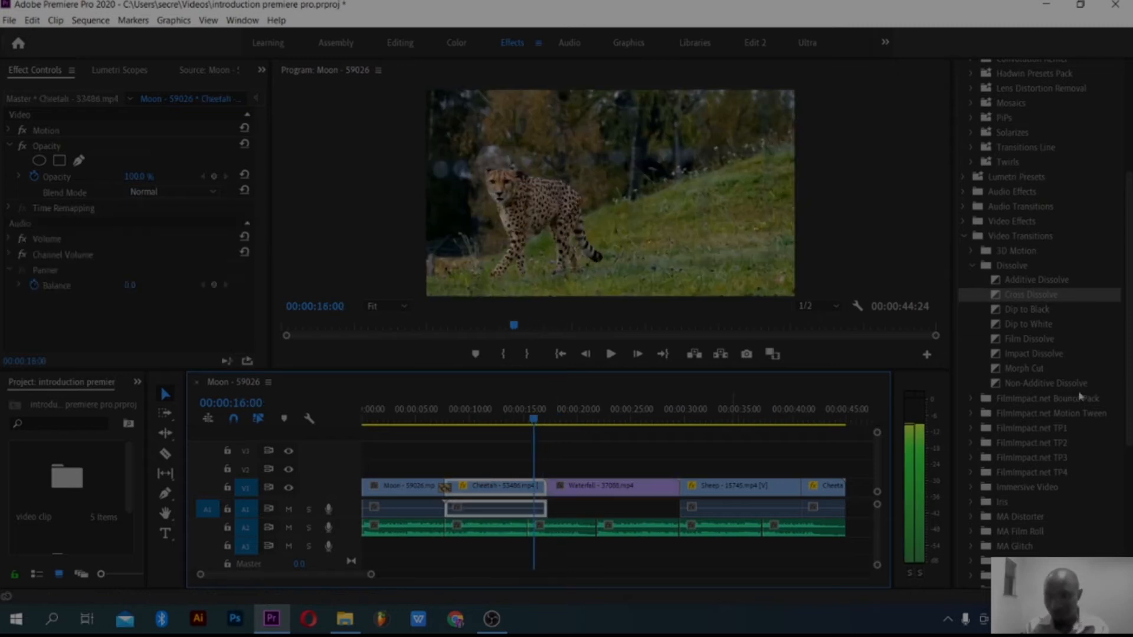
{"action": "left_click", "coordinate": [1043, 344]}
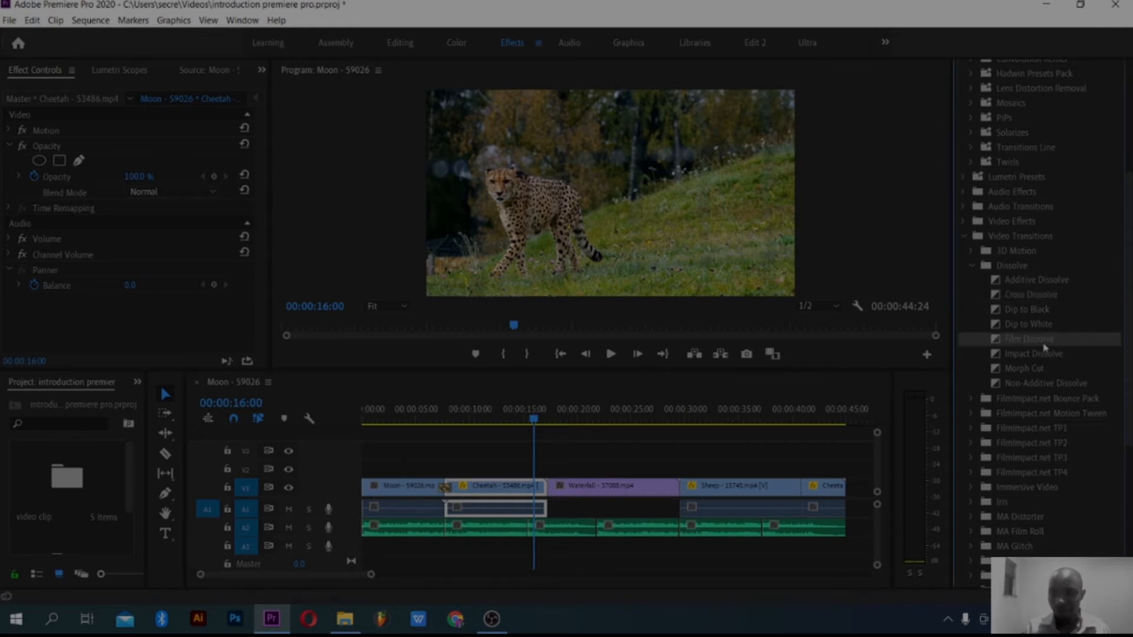
{"action": "left_click_drag", "start_coordinate": [975, 352], "coordinate": [557, 490]}
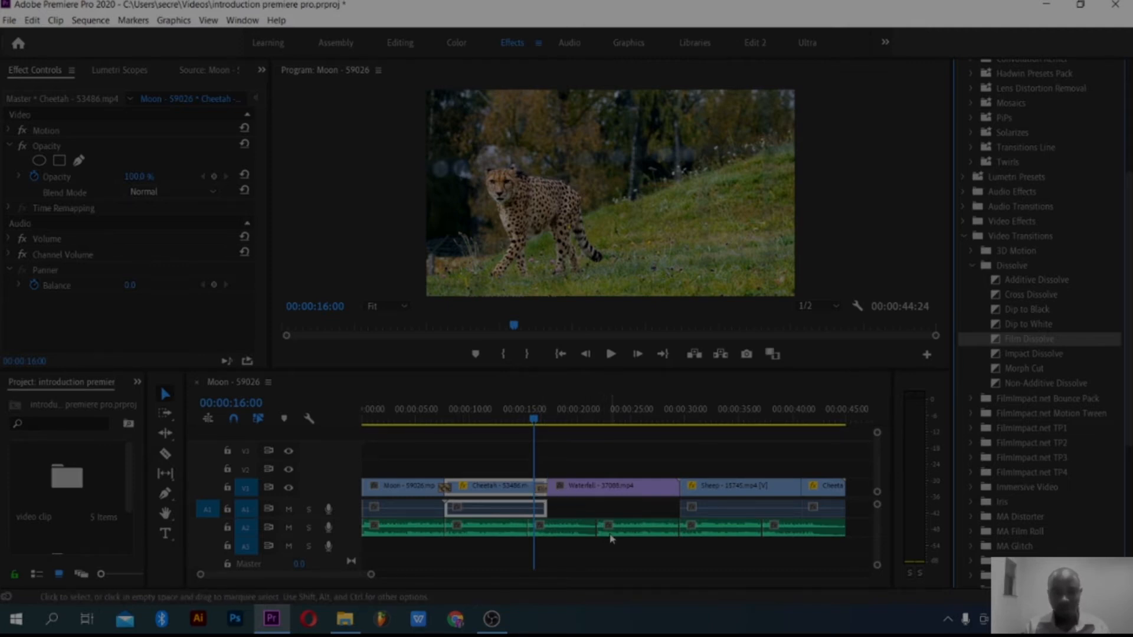
{"action": "key", "text": "space"}
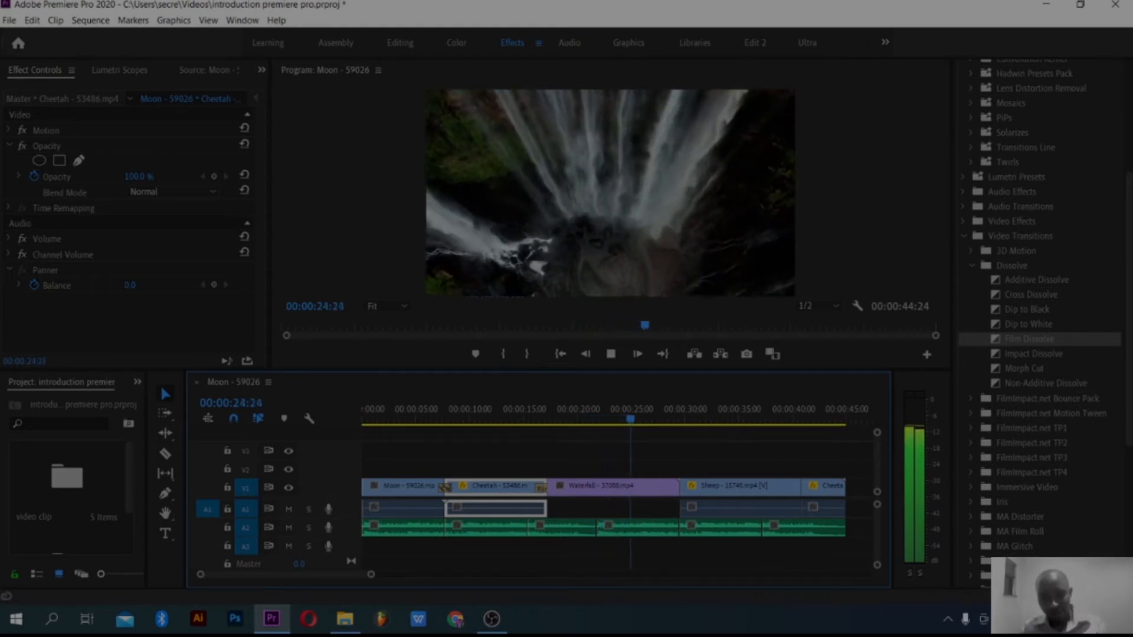
Step: Apply the Cross Zoom transition from the Zoom group at the cut between the Waterfall and Sheep clips
{"action": "left_click", "coordinate": [612, 489]}
{"action": "key", "text": "Down"}
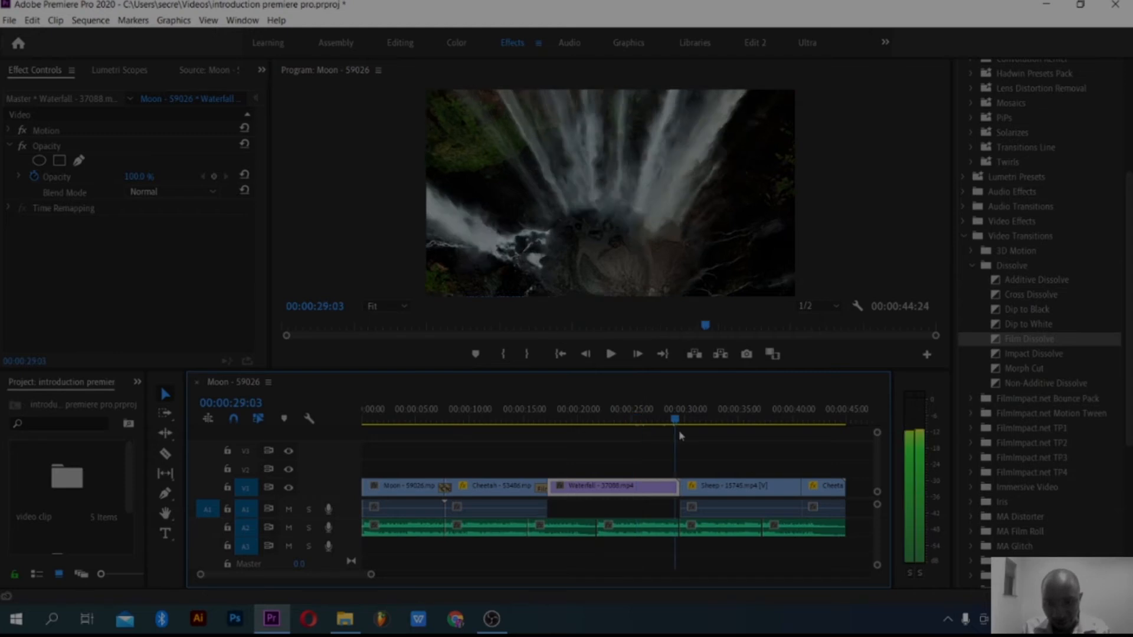
{"action": "scroll", "coordinate": [1037, 401], "scroll_direction": "down", "scroll_amount": 5}
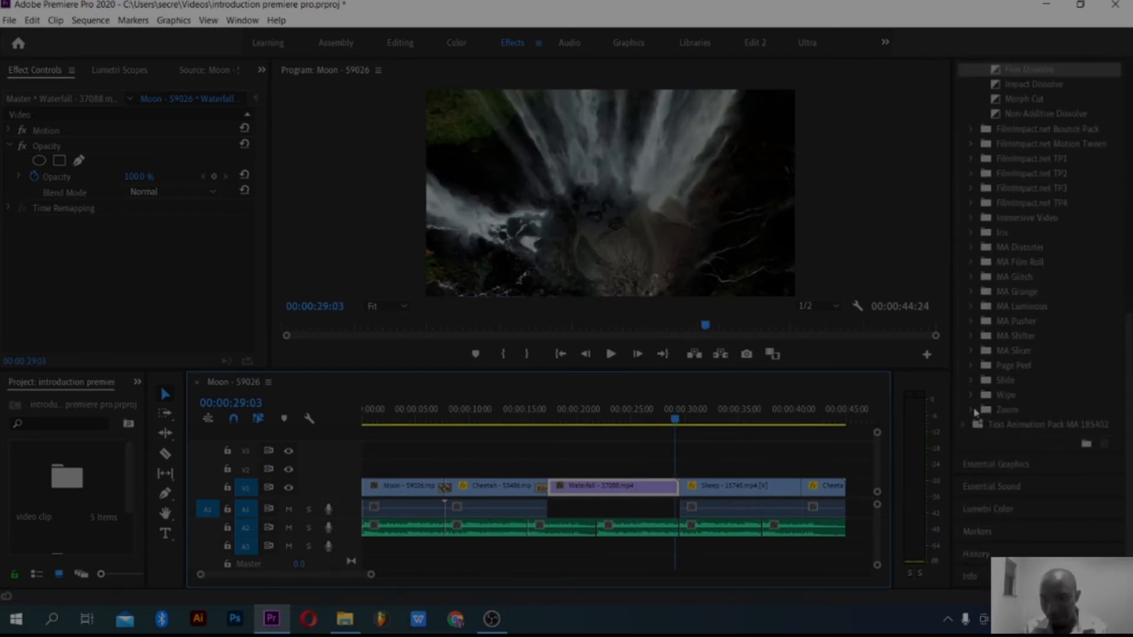
{"action": "left_click", "coordinate": [973, 410]}
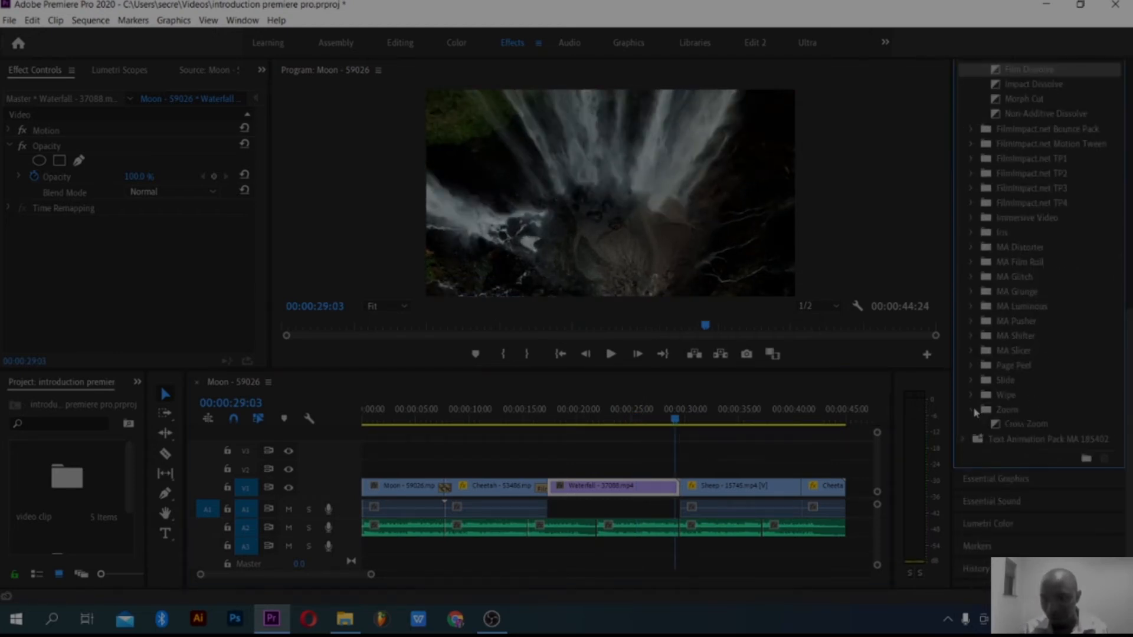
{"action": "left_click", "coordinate": [1033, 426]}
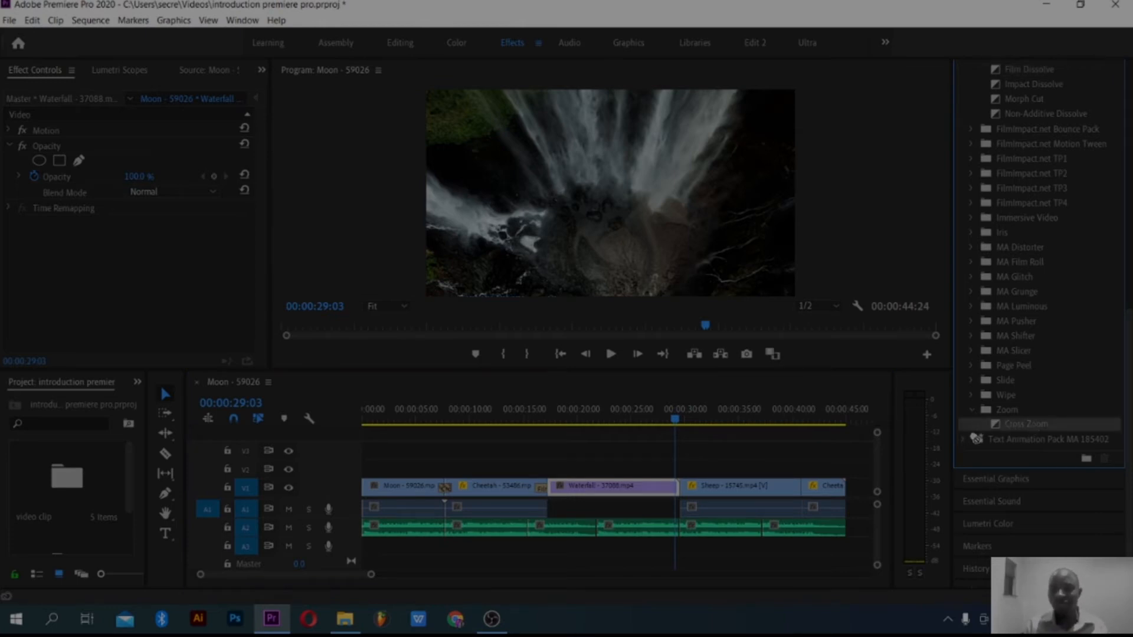
{"action": "left_click_drag", "start_coordinate": [1033, 426], "coordinate": [712, 481]}
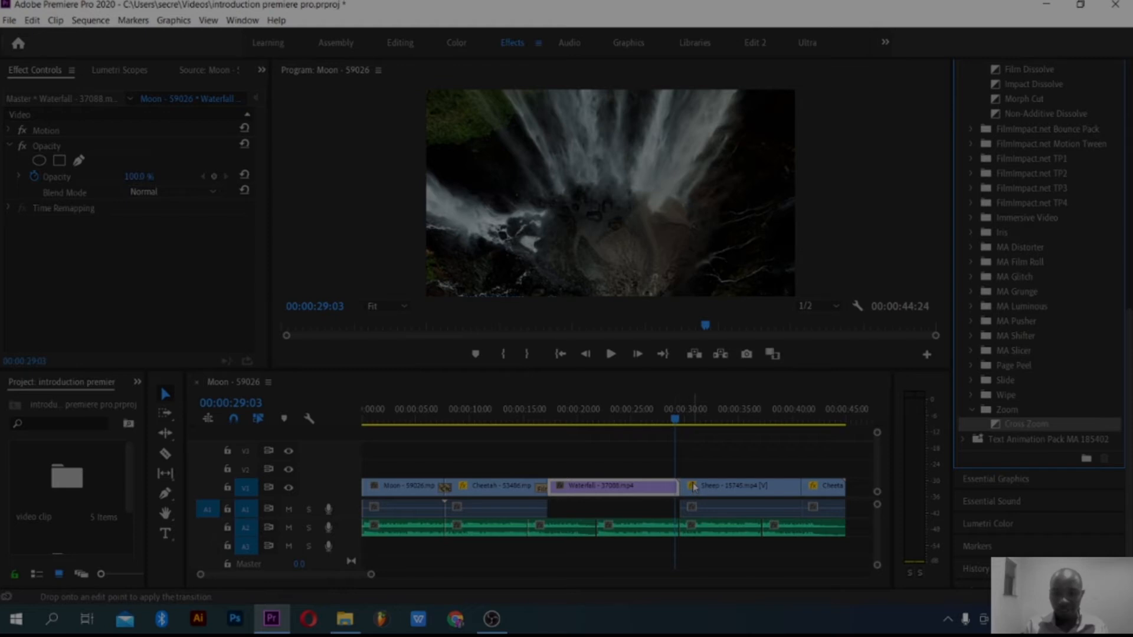
{"action": "left_click_drag", "start_coordinate": [698, 499], "coordinate": [695, 495]}
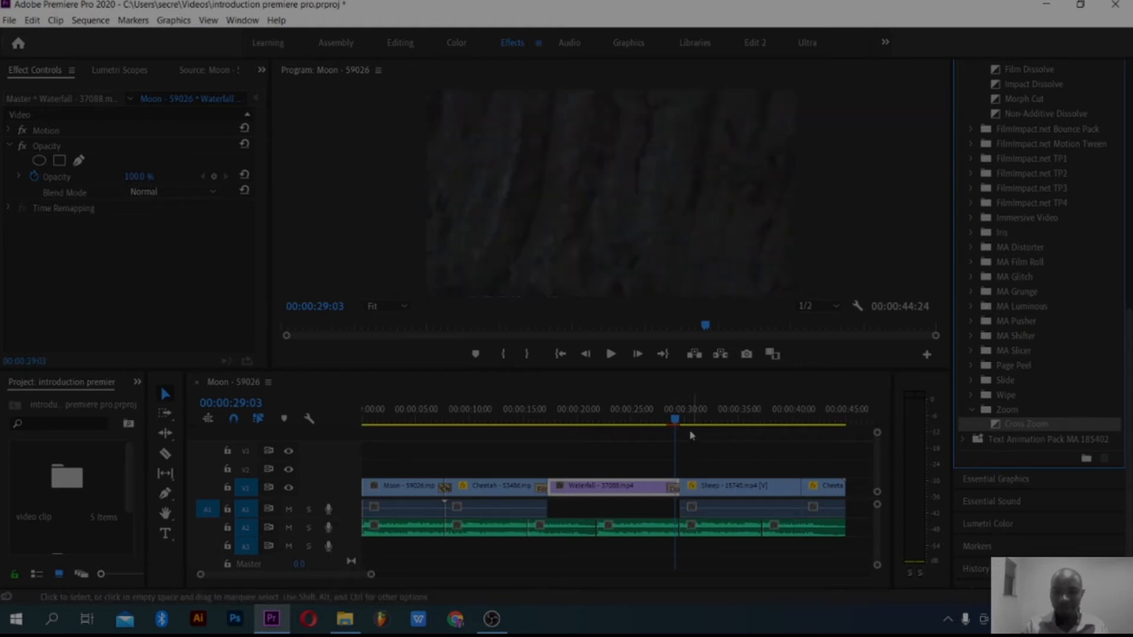
Step: Preview the Cross Zoom from just before its cut, and move the playhead near the end of the Sheep clip
{"action": "left_click", "coordinate": [656, 426]}
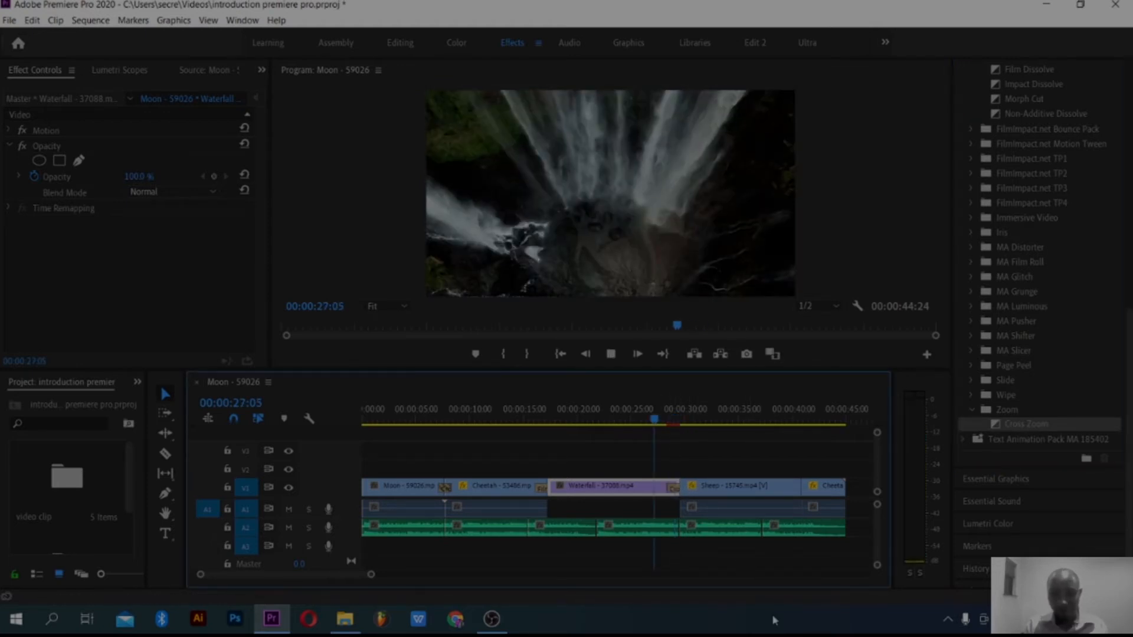
{"action": "key", "text": "space"}
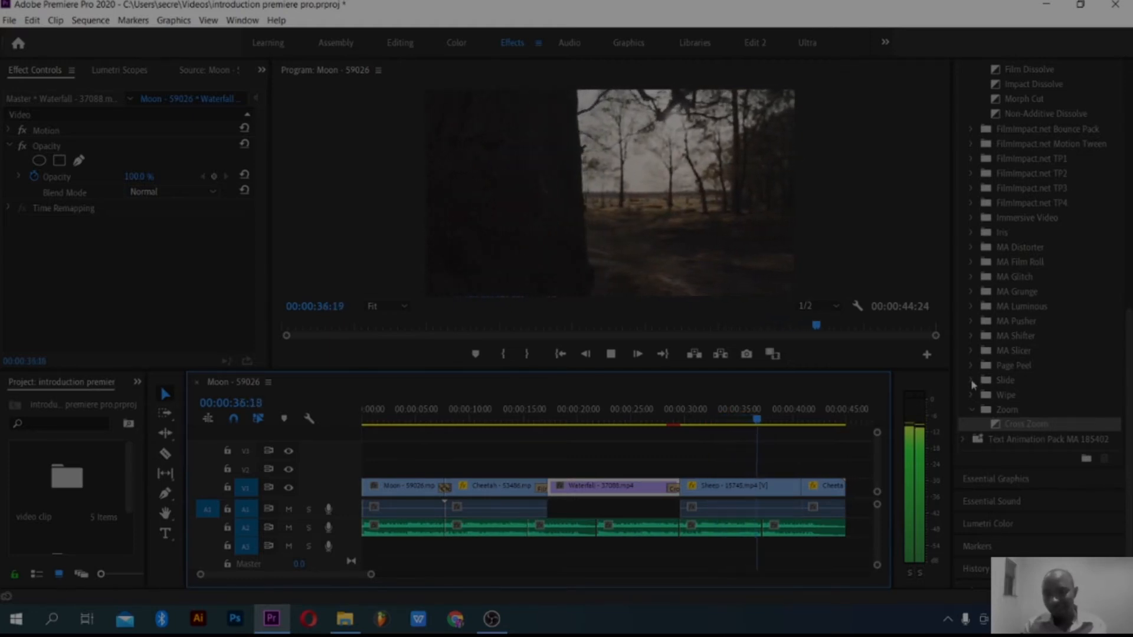
{"action": "left_click", "coordinate": [795, 422]}
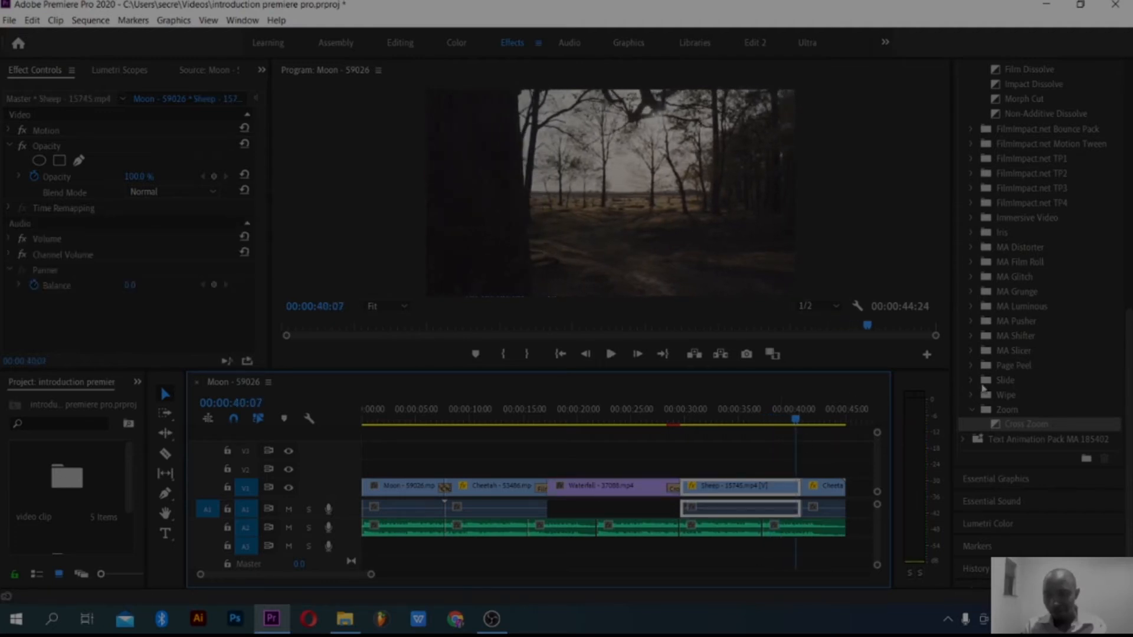
Step: Apply the Push transition from the Slide group at the cut between the Sheep and last Cheetah clips and preview it
{"action": "left_click", "coordinate": [973, 381]}
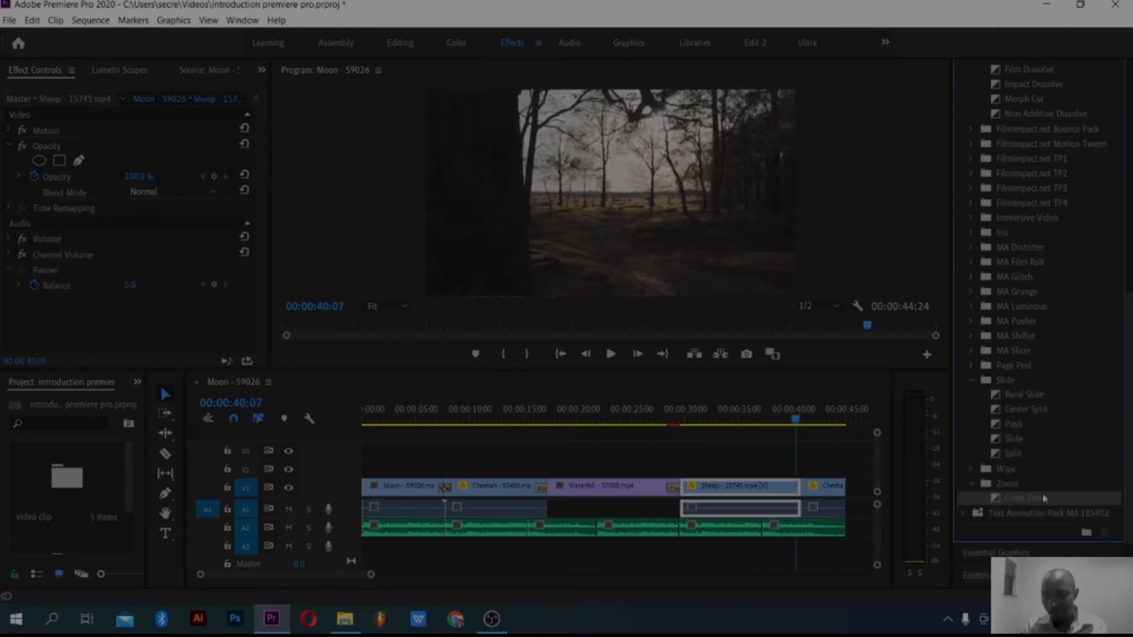
{"action": "left_click", "coordinate": [1015, 425]}
{"action": "left_click_drag", "start_coordinate": [1016, 431], "coordinate": [810, 494]}
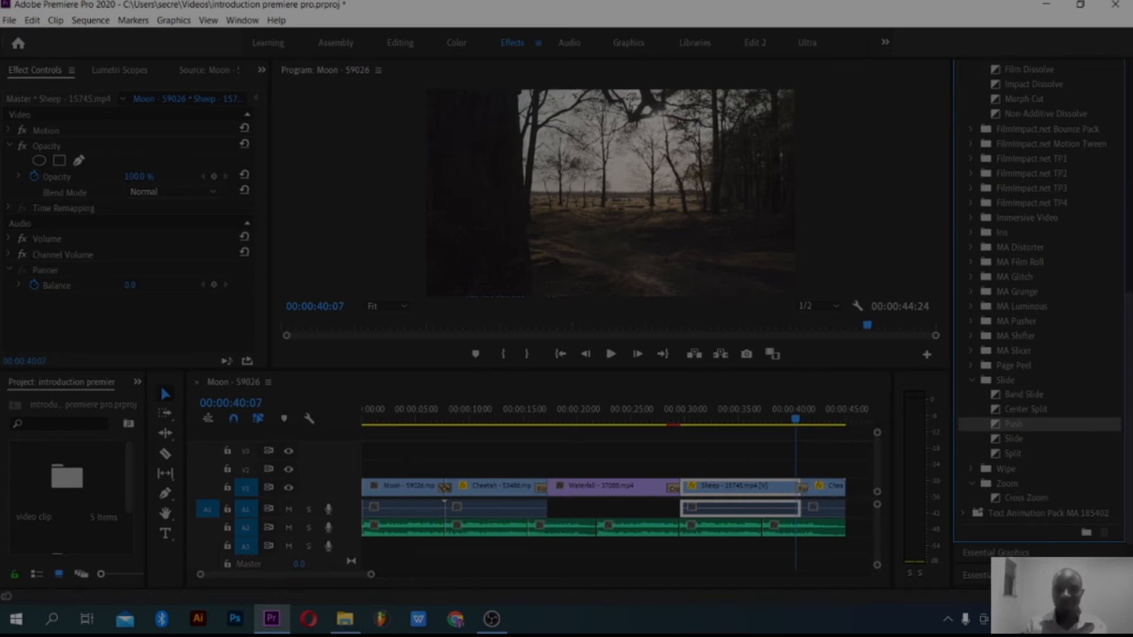
{"action": "key", "text": "space"}
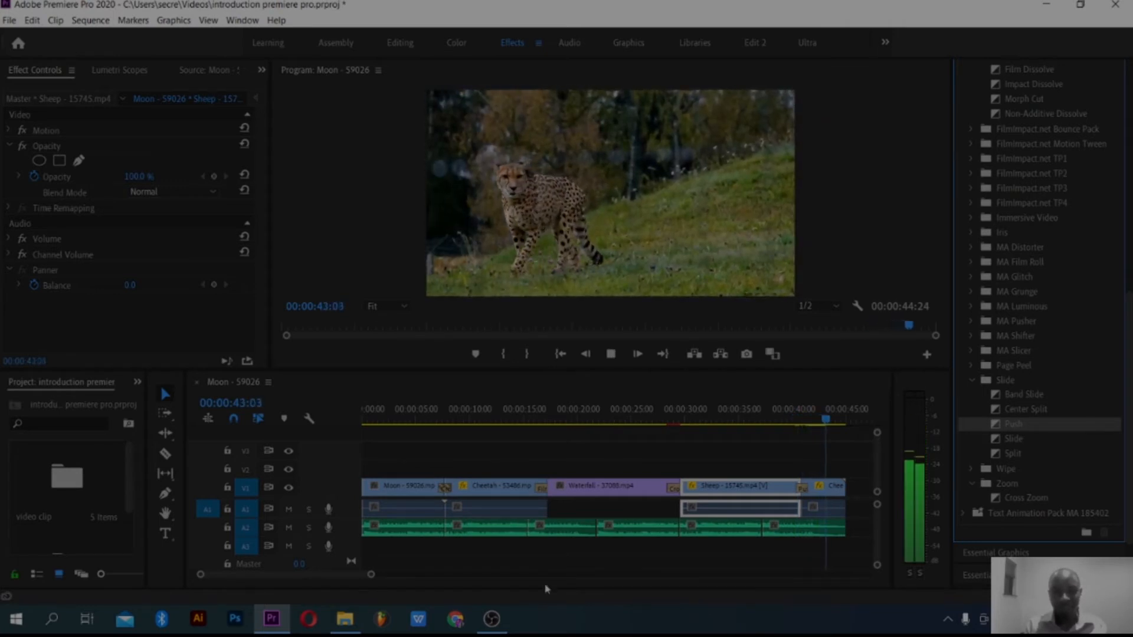
Step: Return the playhead to the start of the sequence with all clips fitted in the timeline
{"action": "left_click_drag", "start_coordinate": [371, 574], "coordinate": [430, 576]}
{"action": "left_click_drag", "start_coordinate": [636, 419], "coordinate": [498, 441]}
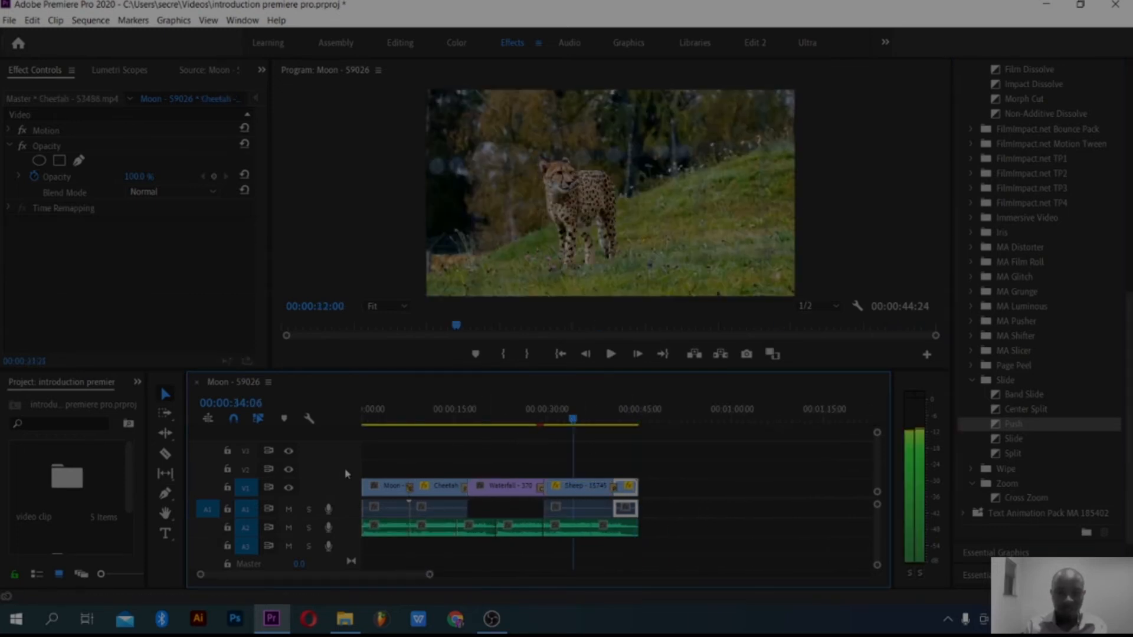
{"action": "key", "text": "Home"}
{"action": "left_click_drag", "start_coordinate": [430, 575], "coordinate": [379, 575]}
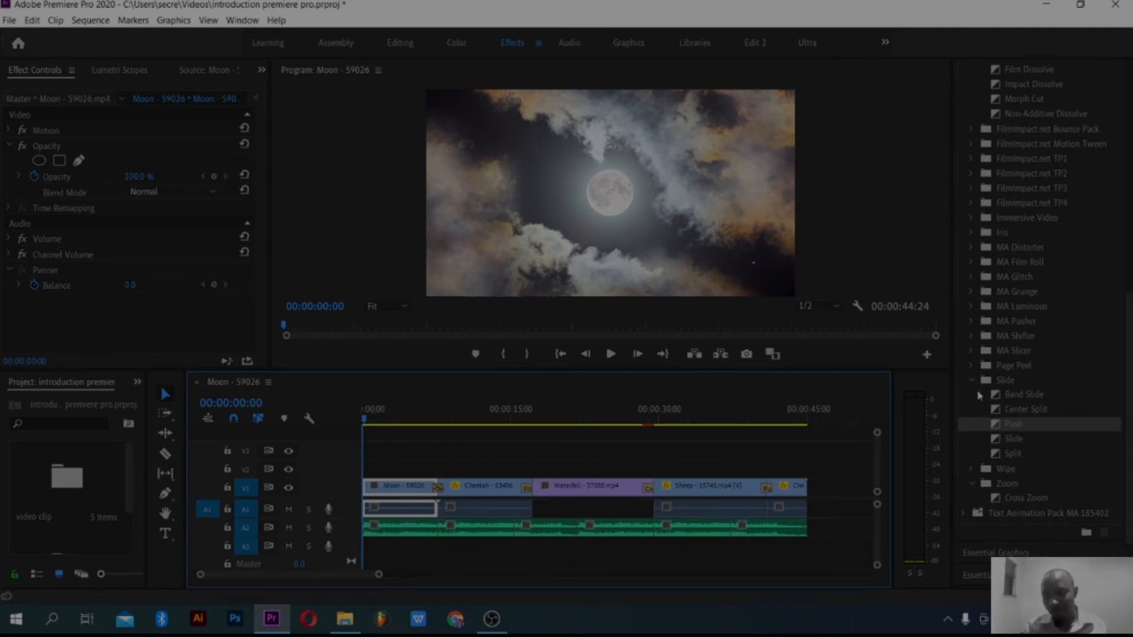
Step: Apply the Dip to White transition from the Dissolve group at the start of the Moon clip and preview it
{"action": "left_click", "coordinate": [973, 381]}
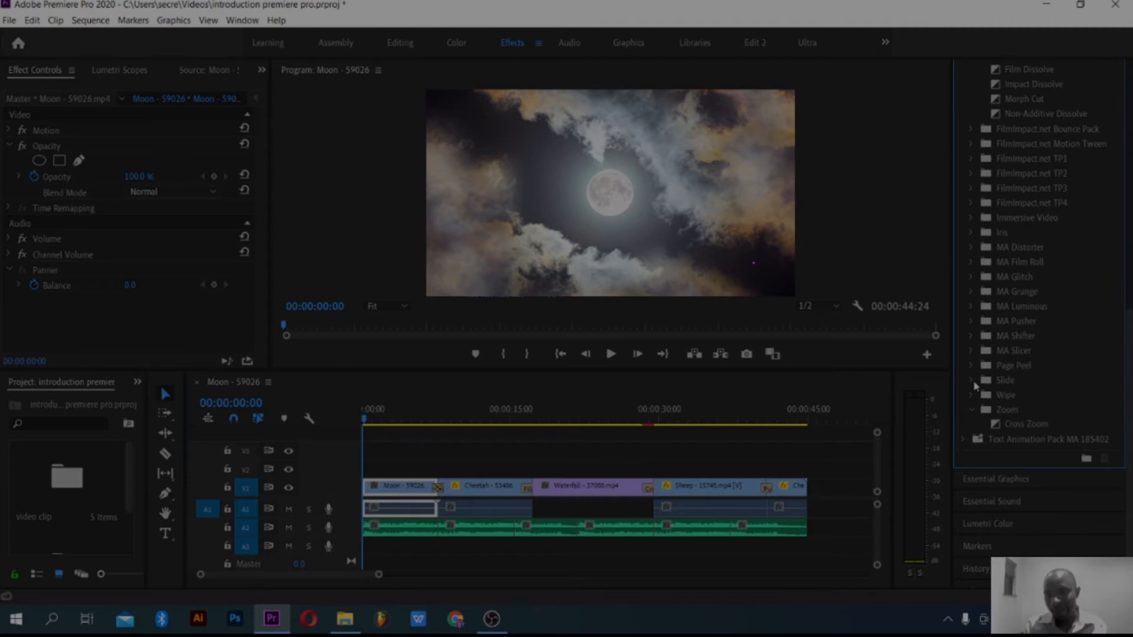
{"action": "scroll", "coordinate": [1023, 377], "scroll_direction": "up", "scroll_amount": 6}
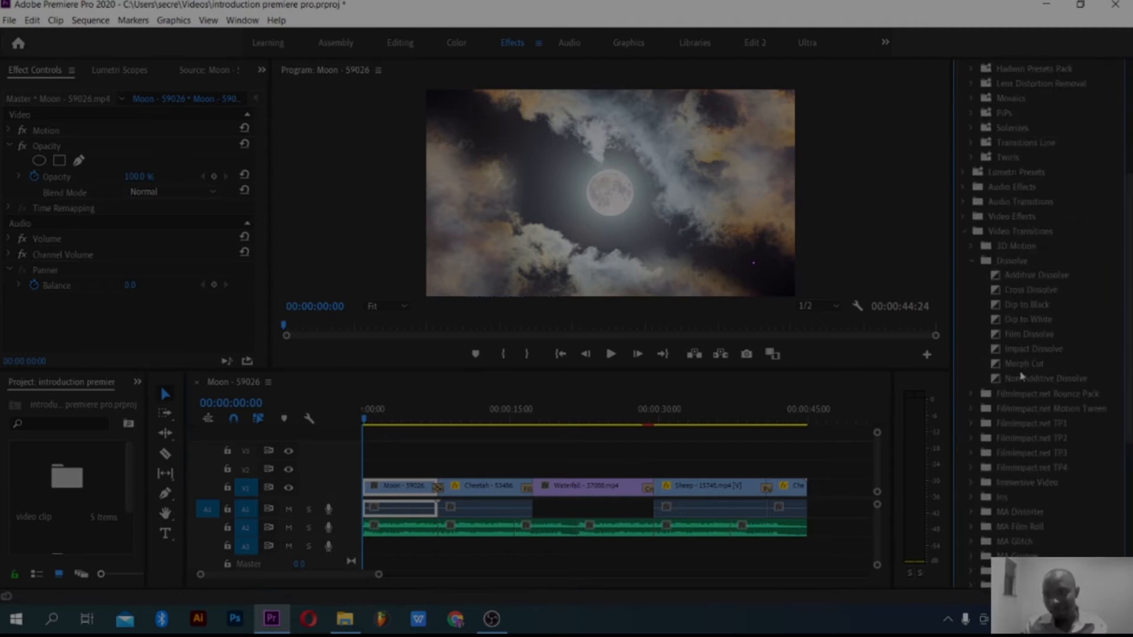
{"action": "left_click", "coordinate": [977, 265]}
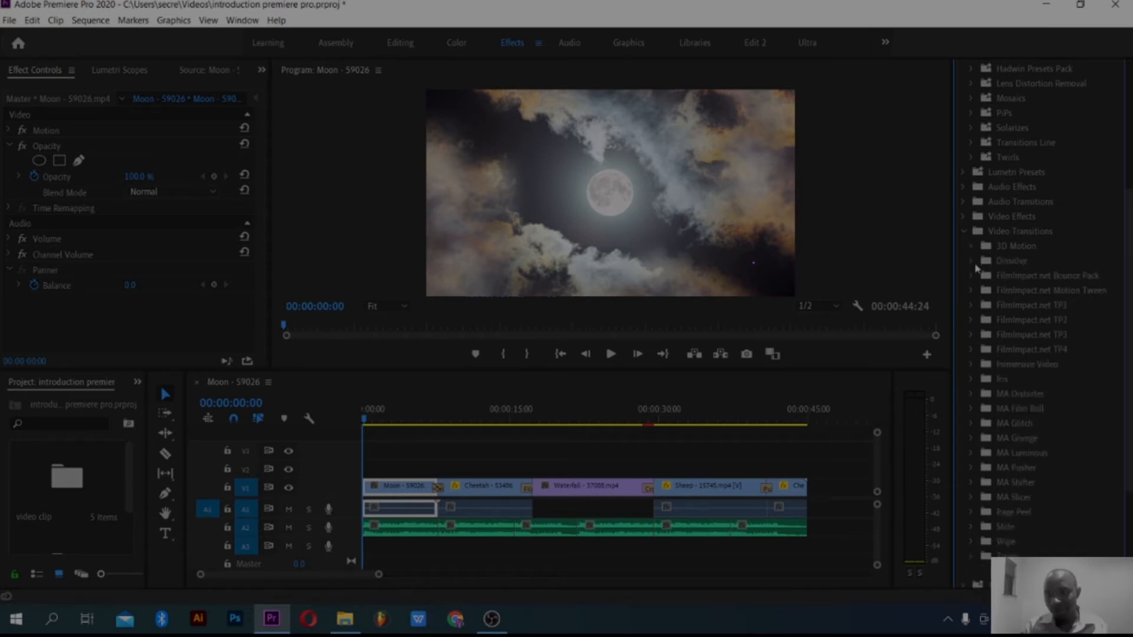
{"action": "left_click", "coordinate": [976, 263]}
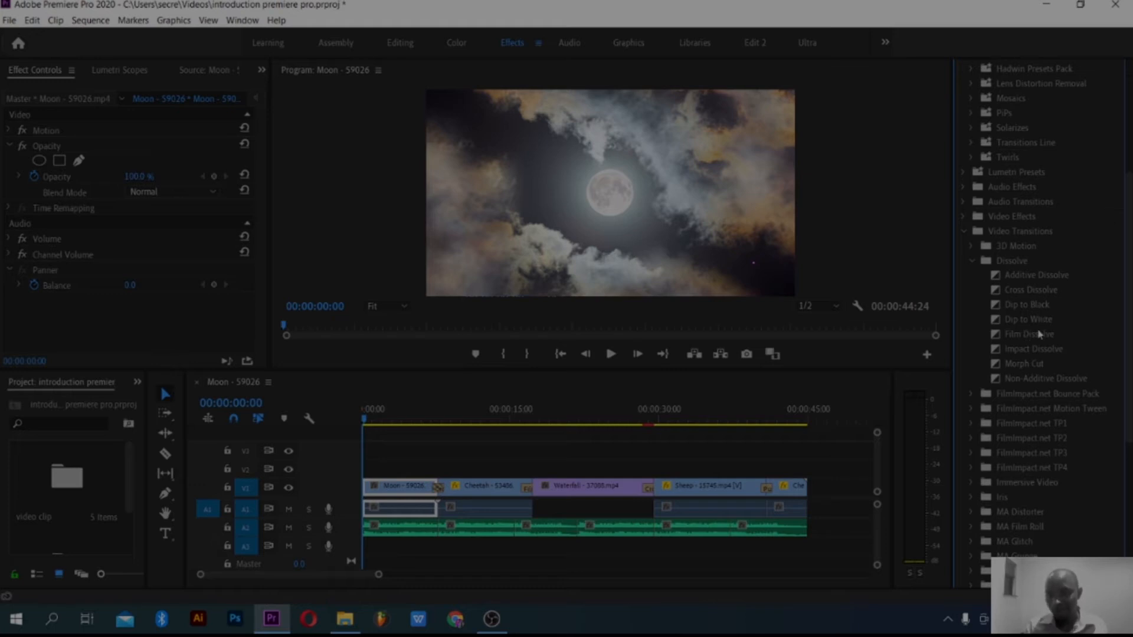
{"action": "left_click_drag", "start_coordinate": [1040, 323], "coordinate": [500, 511]}
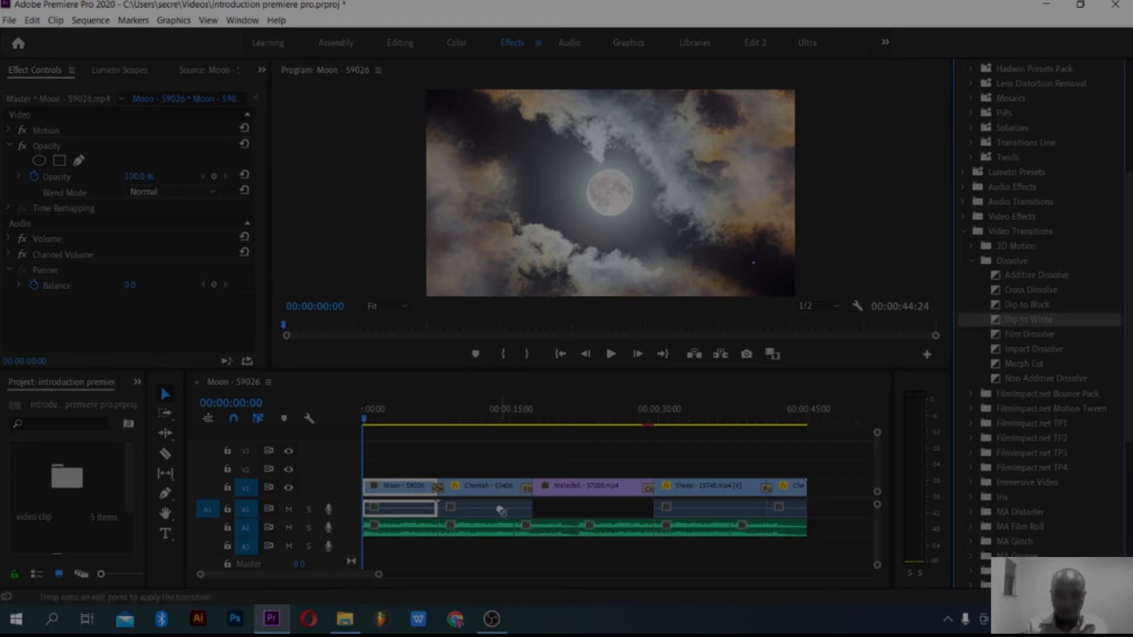
{"action": "left_click_drag", "start_coordinate": [369, 489], "coordinate": [370, 490]}
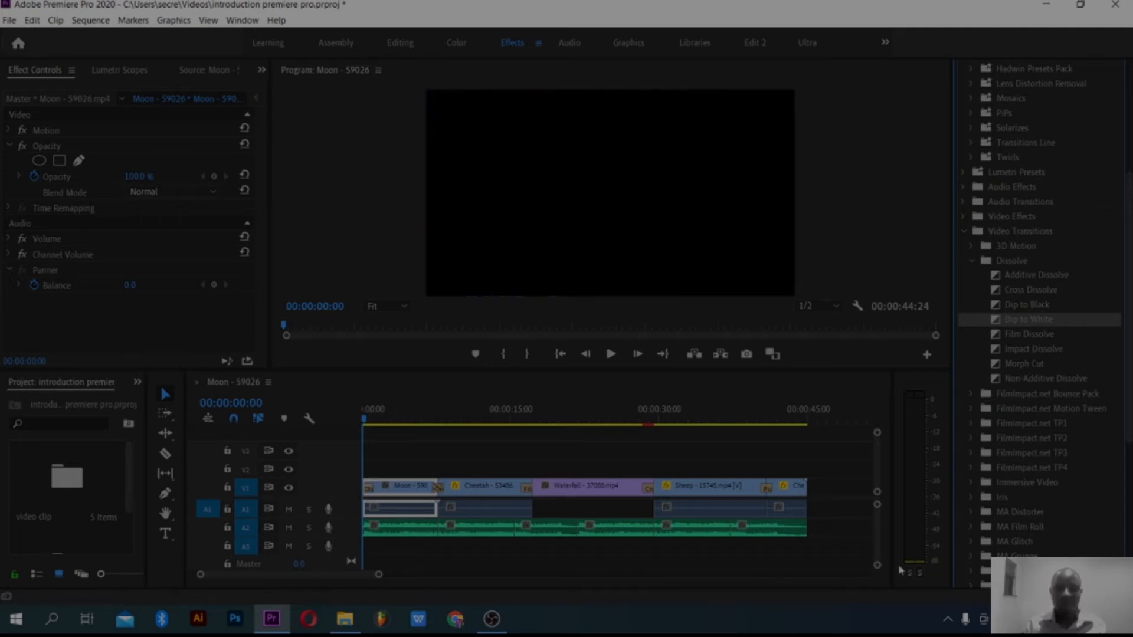
{"action": "key", "text": "space"}
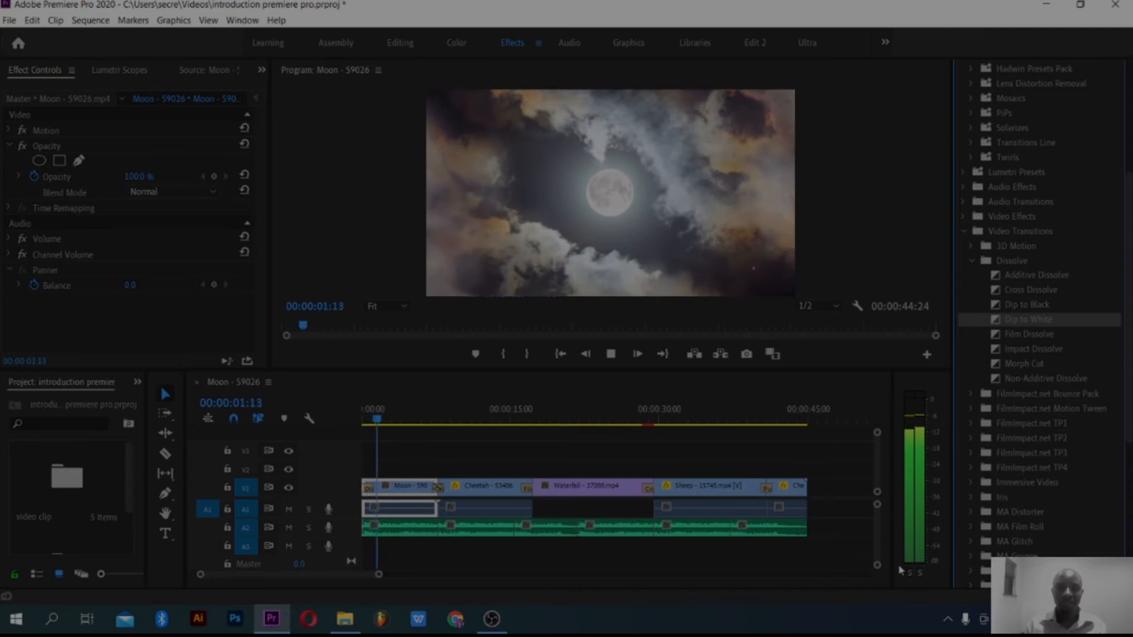
{"action": "key", "text": "space"}
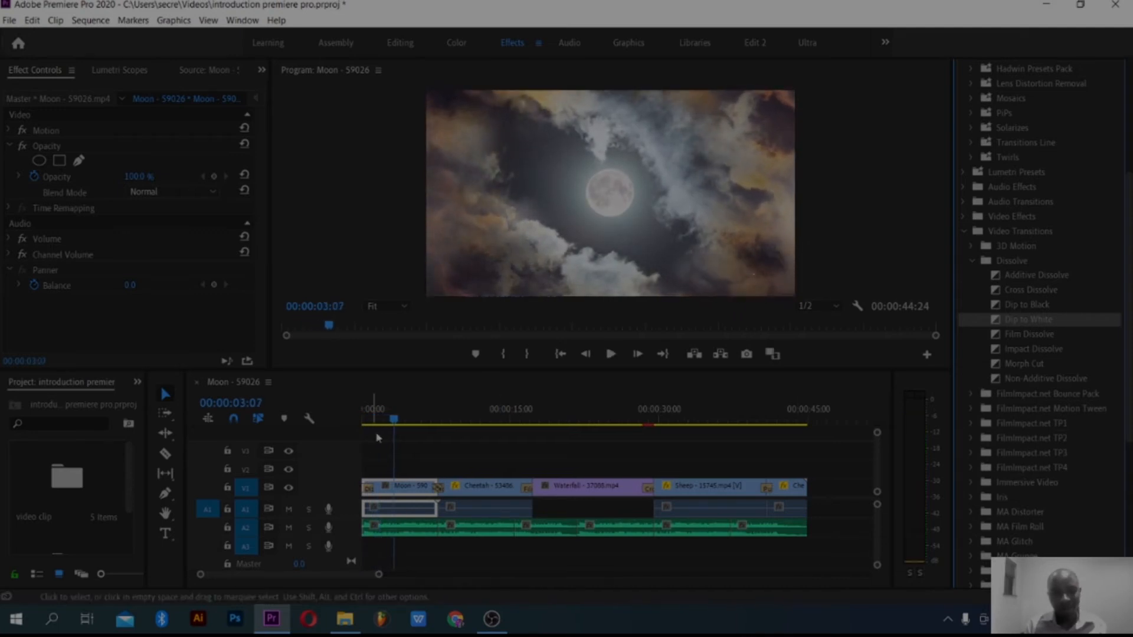
Step: Apply the Dip to Black transition at the end of the last Cheetah clip and play back the sequence's ending and opening
{"action": "left_click_drag", "start_coordinate": [390, 421], "coordinate": [547, 422]}
{"action": "left_click_drag", "start_coordinate": [393, 420], "coordinate": [811, 434]}
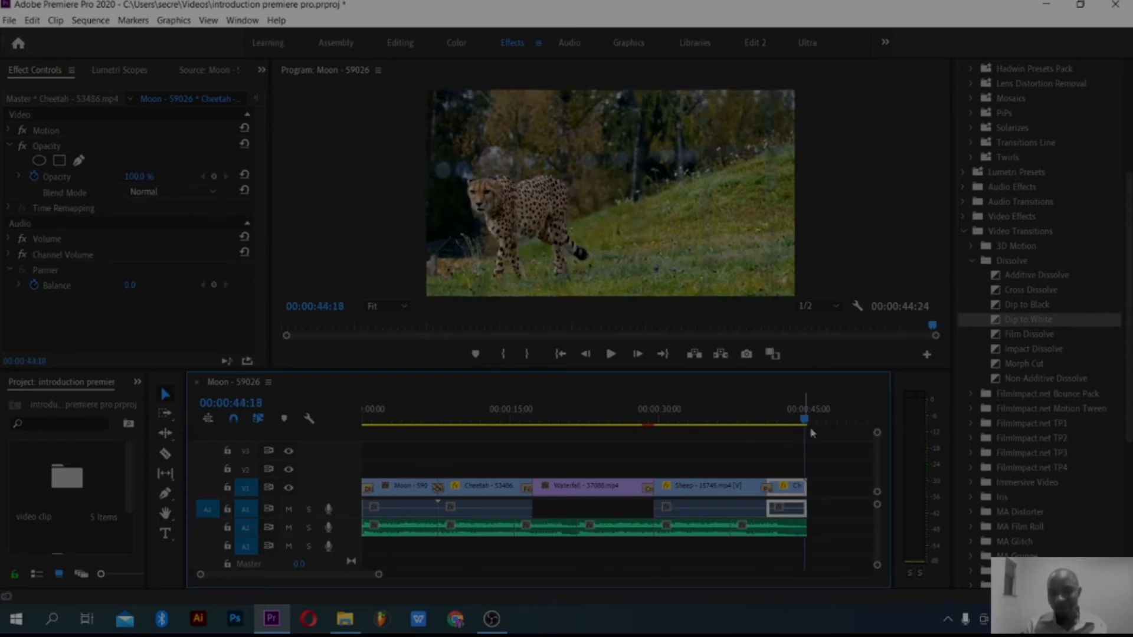
{"action": "left_click_drag", "start_coordinate": [1023, 307], "coordinate": [802, 488]}
{"action": "left_click_drag", "start_coordinate": [808, 420], "coordinate": [789, 432]}
{"action": "key", "text": "space"}
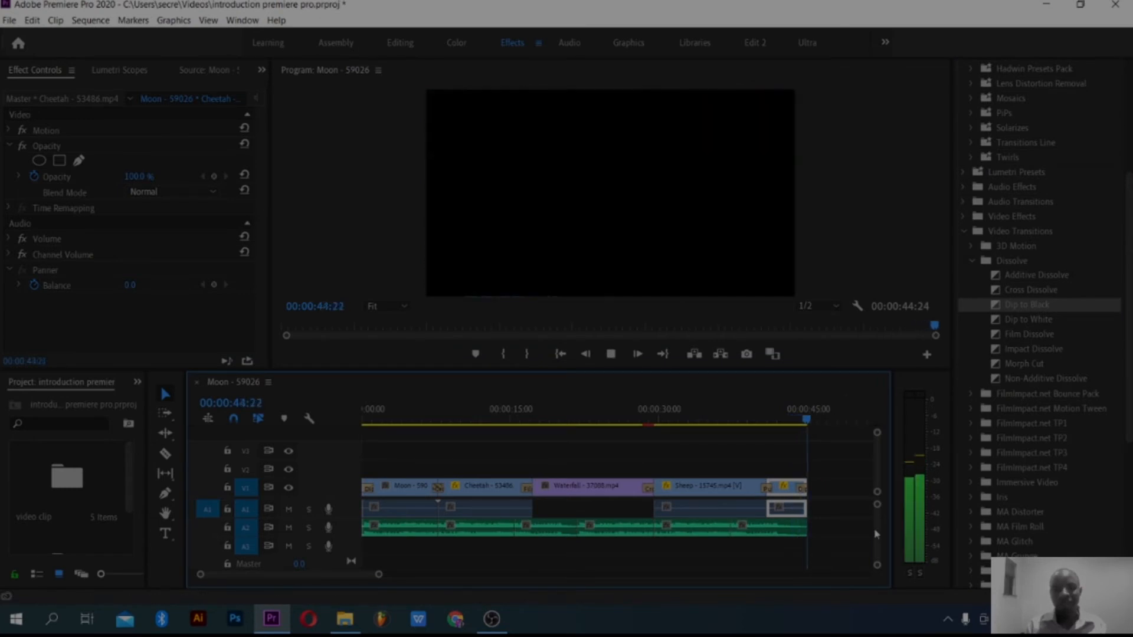
{"action": "key", "text": "space"}
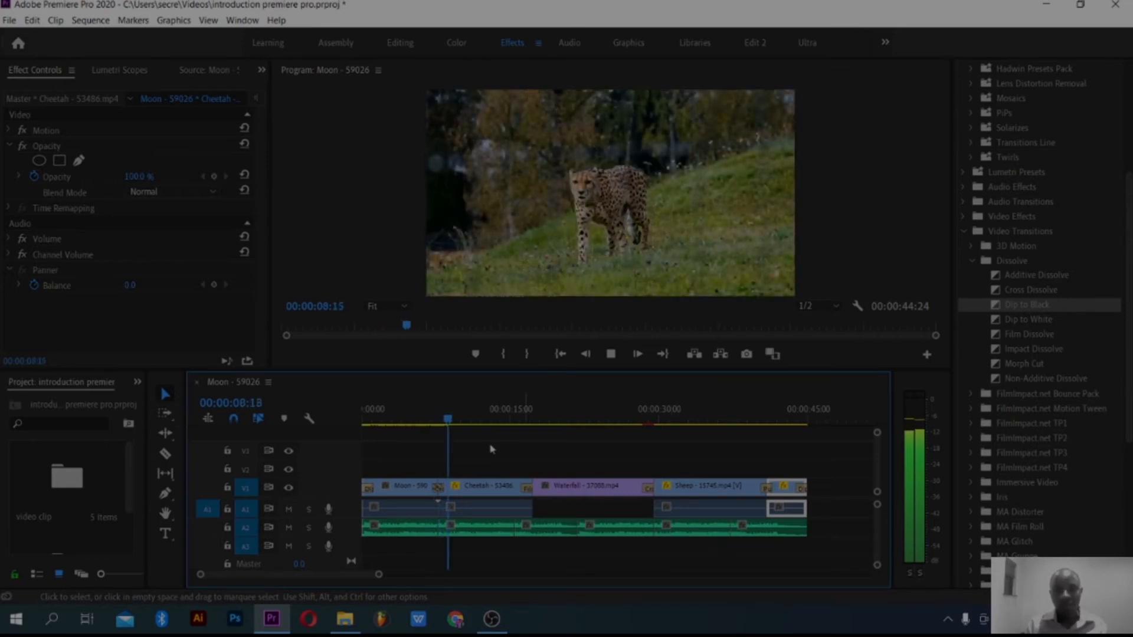
{"action": "key", "text": "space"}
Step: Enlarge the Audio 2 track so its waveforms and volume lines are accessible, and select its second music clip
{"action": "left_click", "coordinate": [501, 483]}
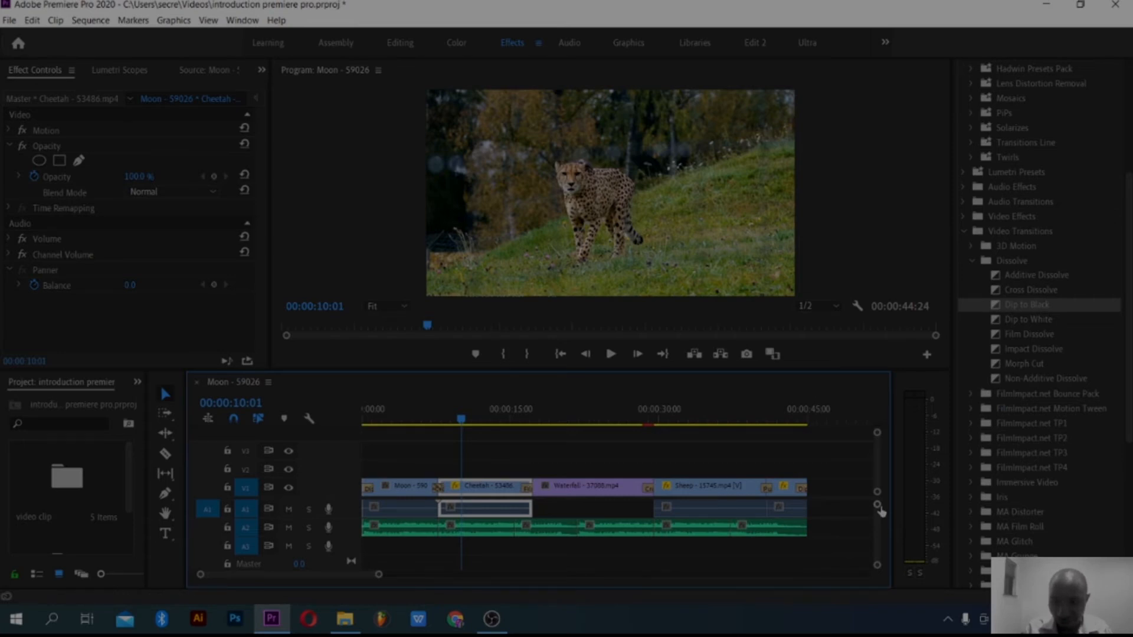
{"action": "left_click_drag", "start_coordinate": [878, 509], "coordinate": [877, 532]}
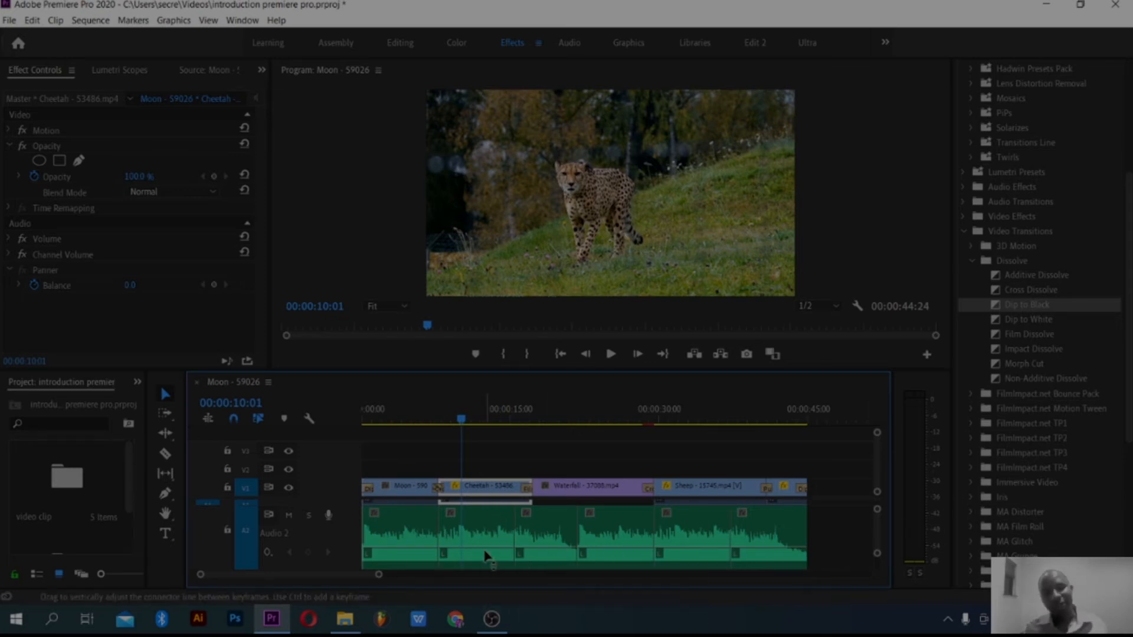
{"action": "mouse_move", "coordinate": [489, 544]}
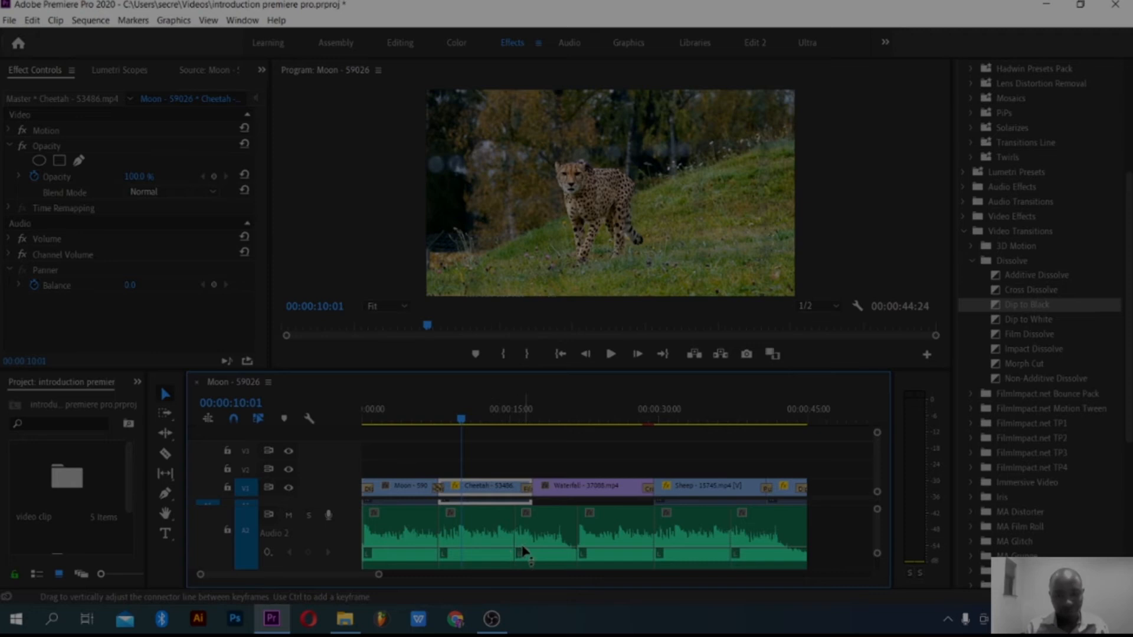
{"action": "left_click", "coordinate": [481, 550]}
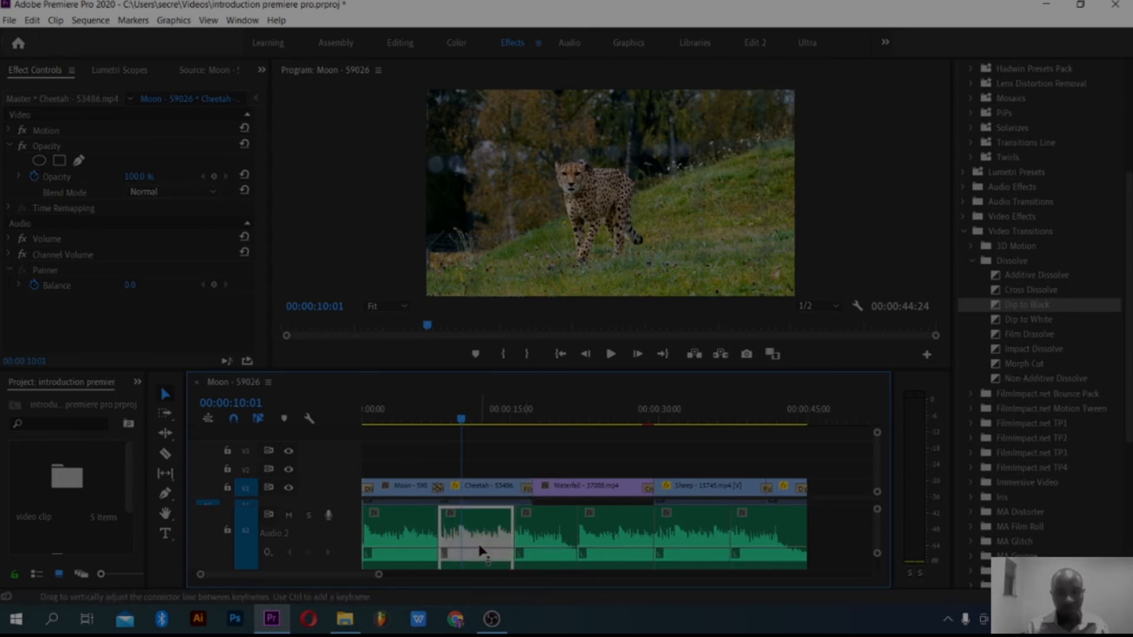
Step: Play the sequence from inside the Moon clip into the Cheetah clip to listen to the music level
{"action": "left_click_drag", "start_coordinate": [462, 420], "coordinate": [399, 460]}
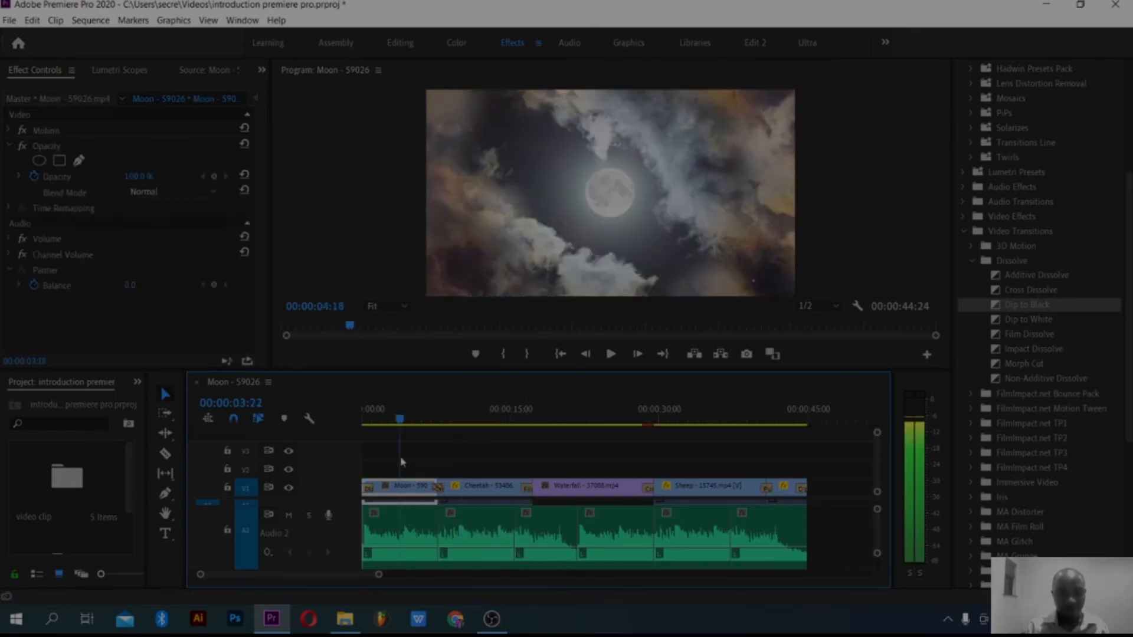
{"action": "key", "text": "space"}
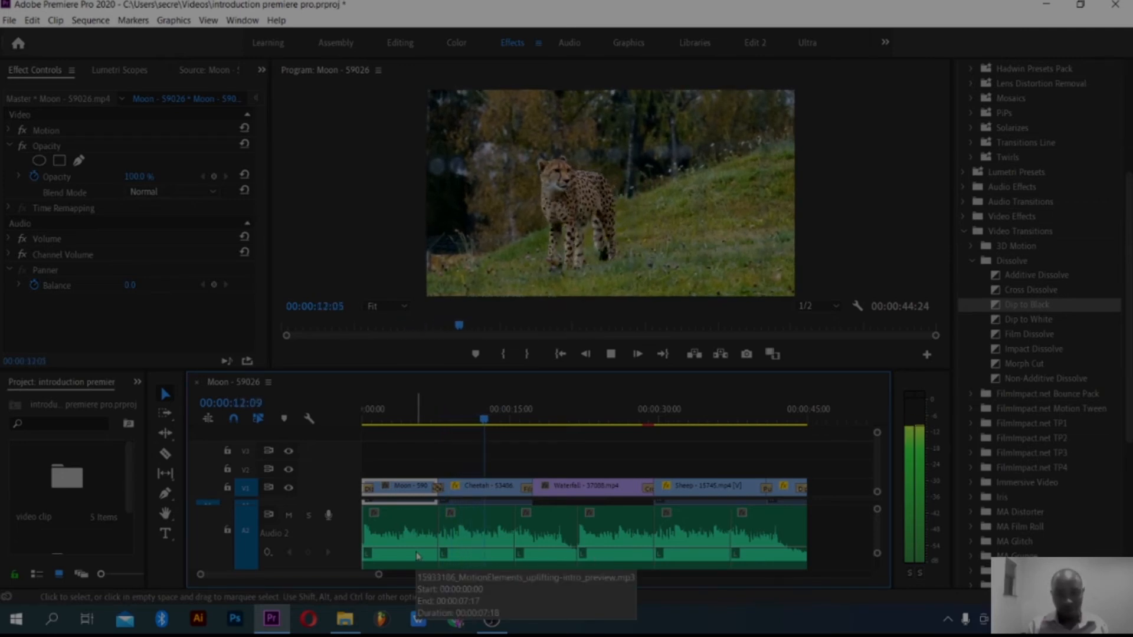
{"action": "left_click", "coordinate": [456, 519]}
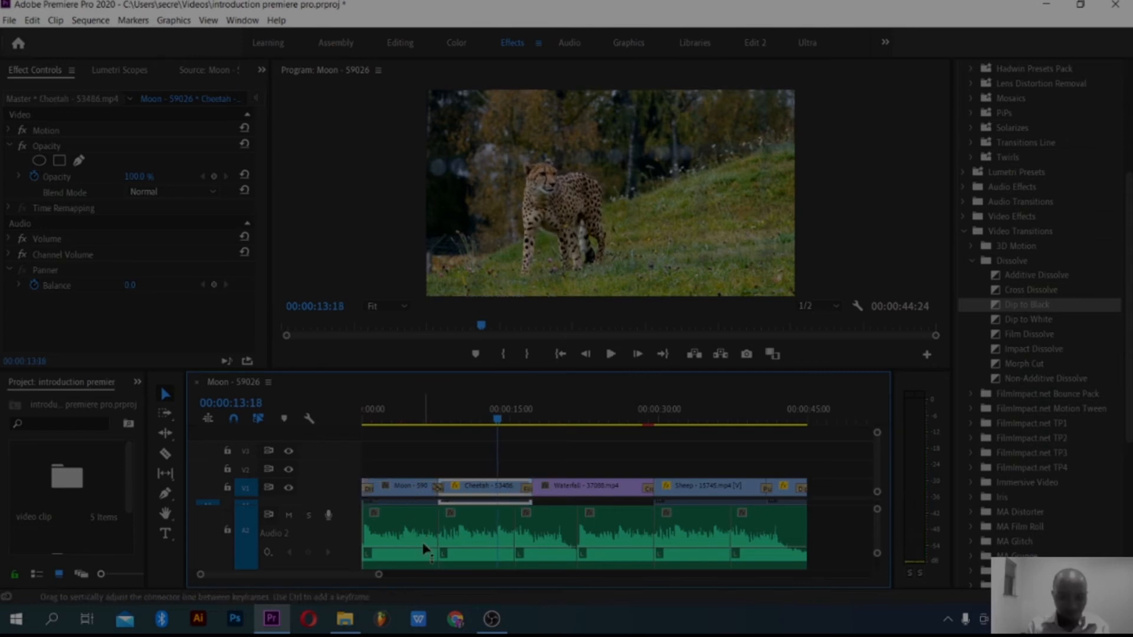
Step: Raise the volume of the first music clip on Audio 2 and play the sequence from the start to hear it
{"action": "left_click", "coordinate": [424, 550]}
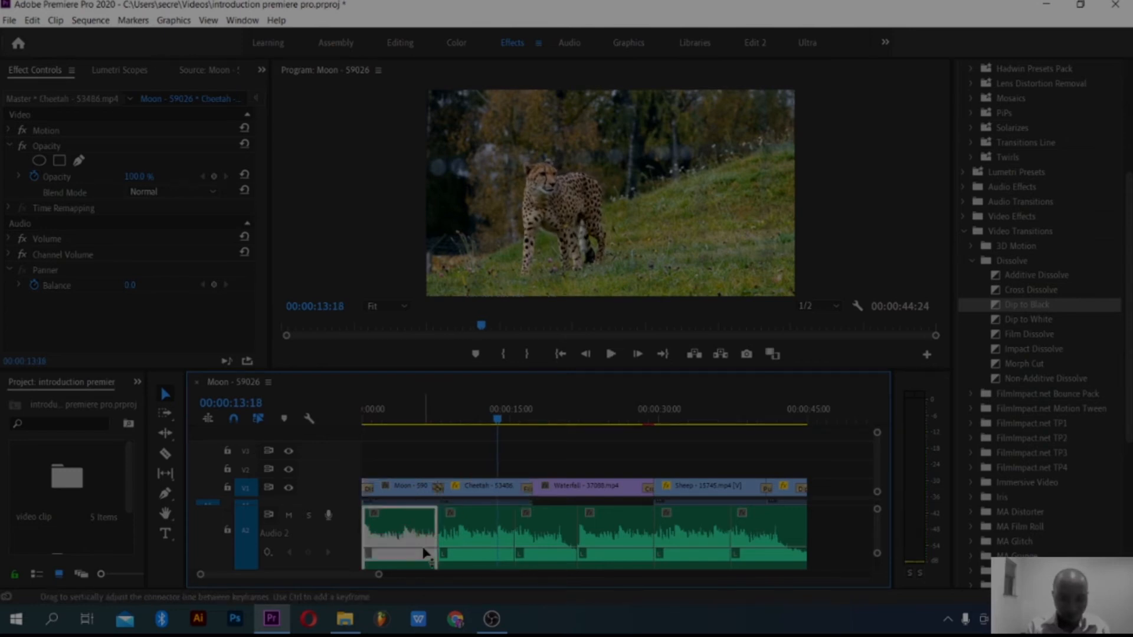
{"action": "left_click_drag", "start_coordinate": [424, 556], "coordinate": [424, 559]}
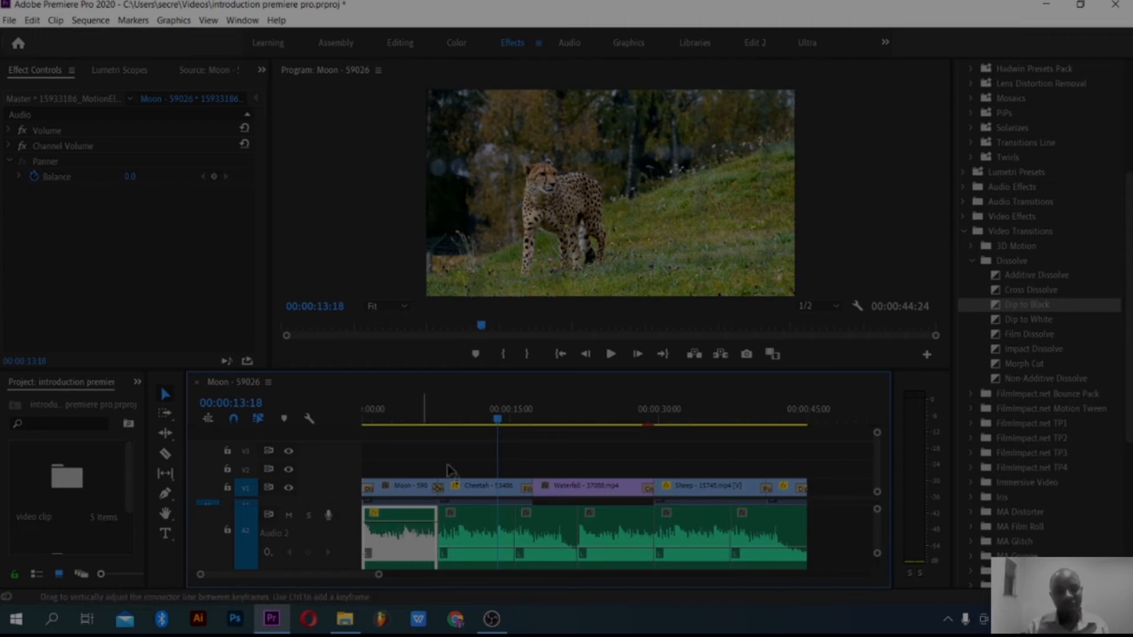
{"action": "left_click_drag", "start_coordinate": [496, 421], "coordinate": [325, 453]}
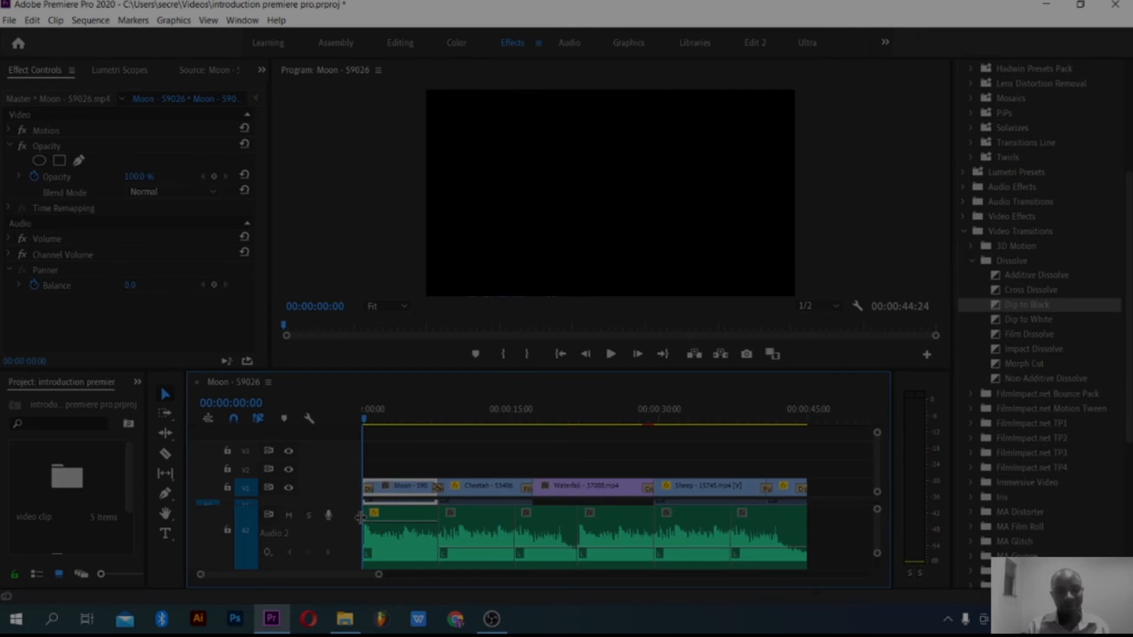
{"action": "key", "text": "space"}
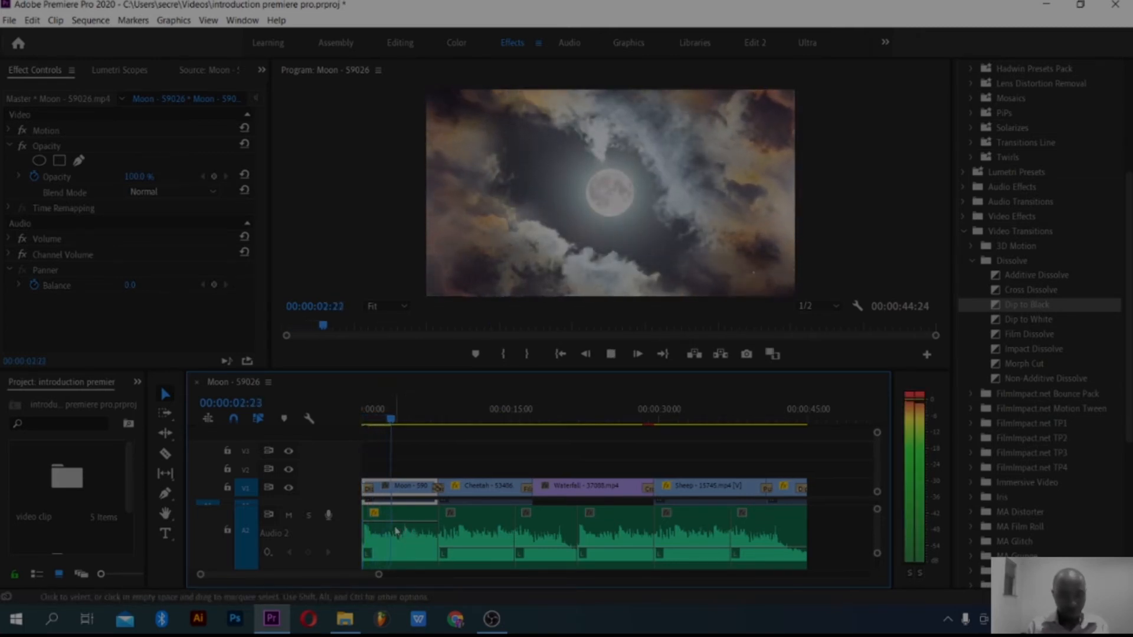
Step: Lower the first music clip's volume line on Audio 2 and replay the sequence from the start
{"action": "left_click_drag", "start_coordinate": [389, 521], "coordinate": [388, 554]}
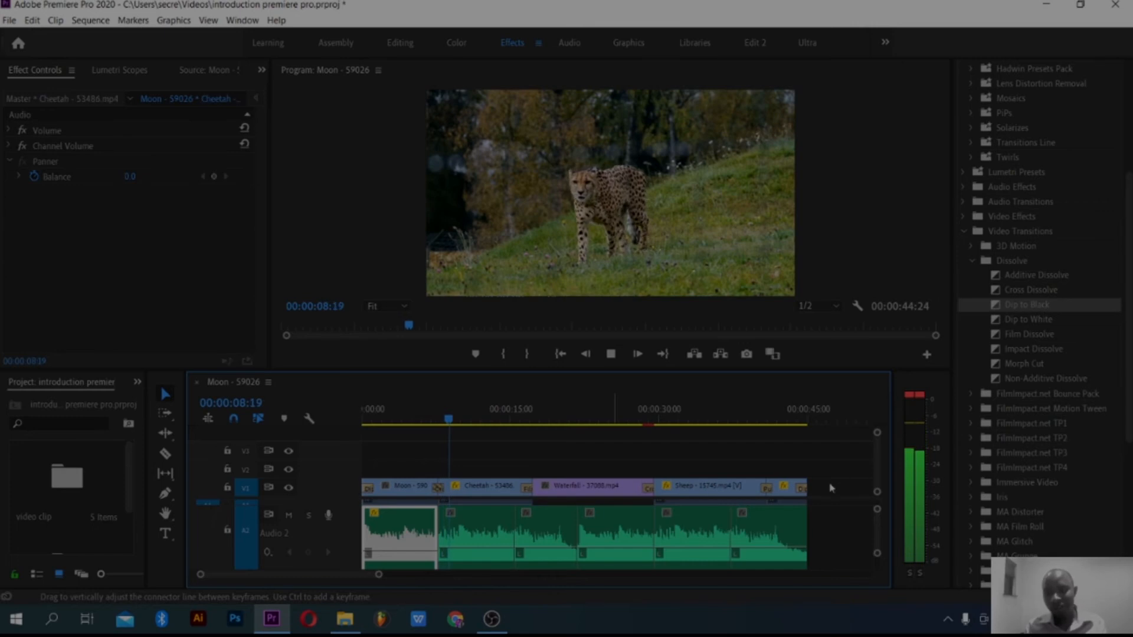
{"action": "key", "text": "space"}
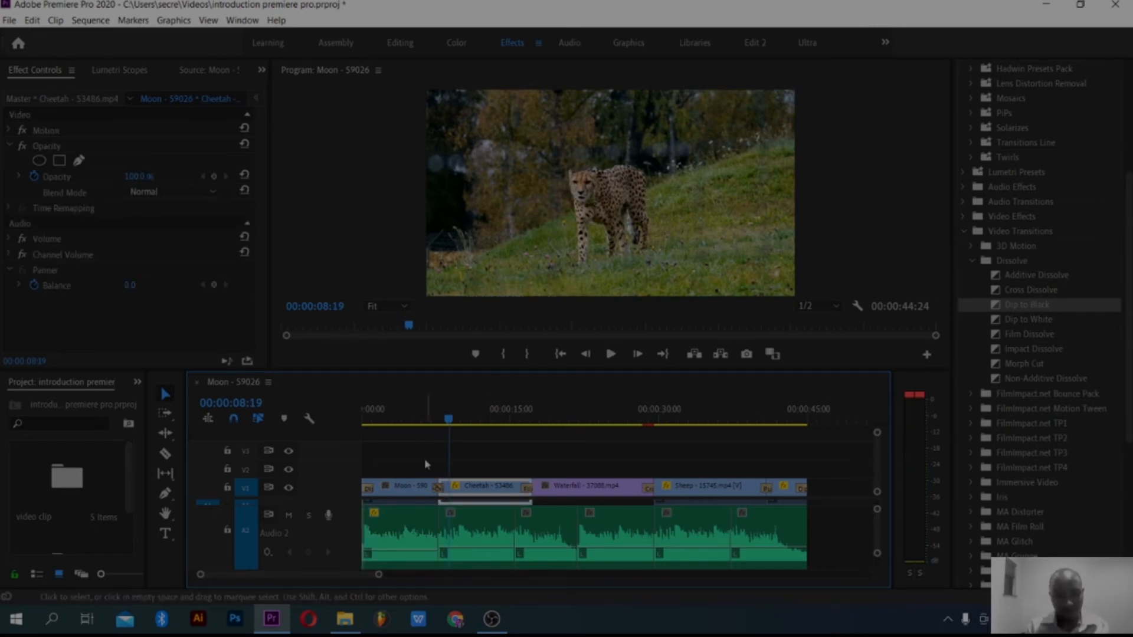
{"action": "left_click_drag", "start_coordinate": [450, 419], "coordinate": [363, 448]}
{"action": "key", "text": "space"}
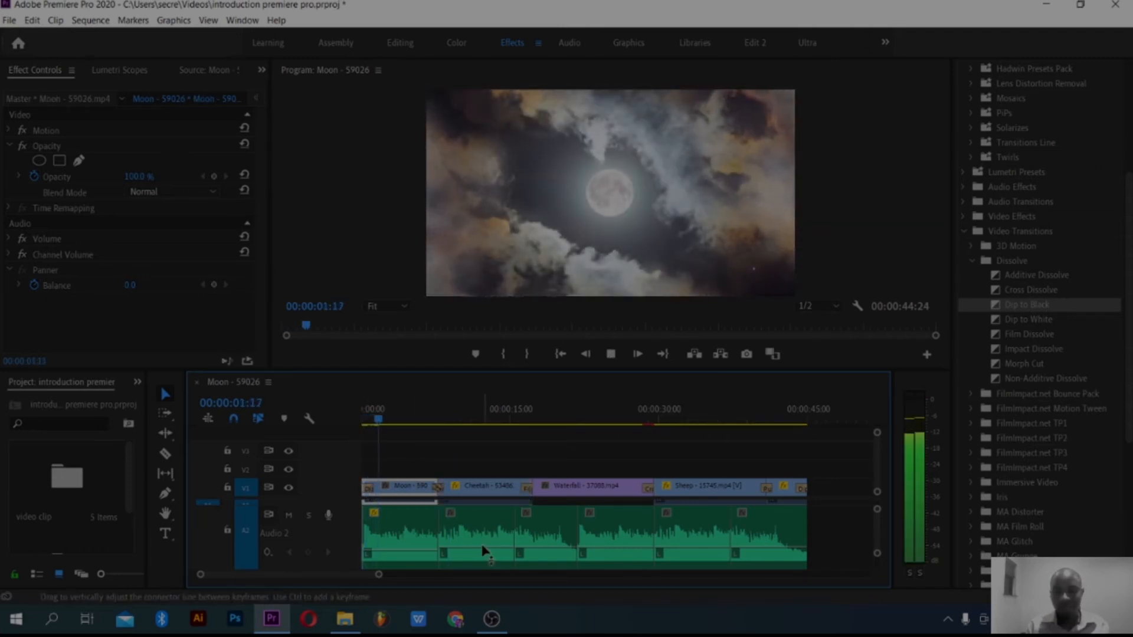
Step: During playback, slightly lower the volume lines of the music clips on Audio 2 one by one, through the fourth clip
{"action": "left_click", "coordinate": [420, 558]}
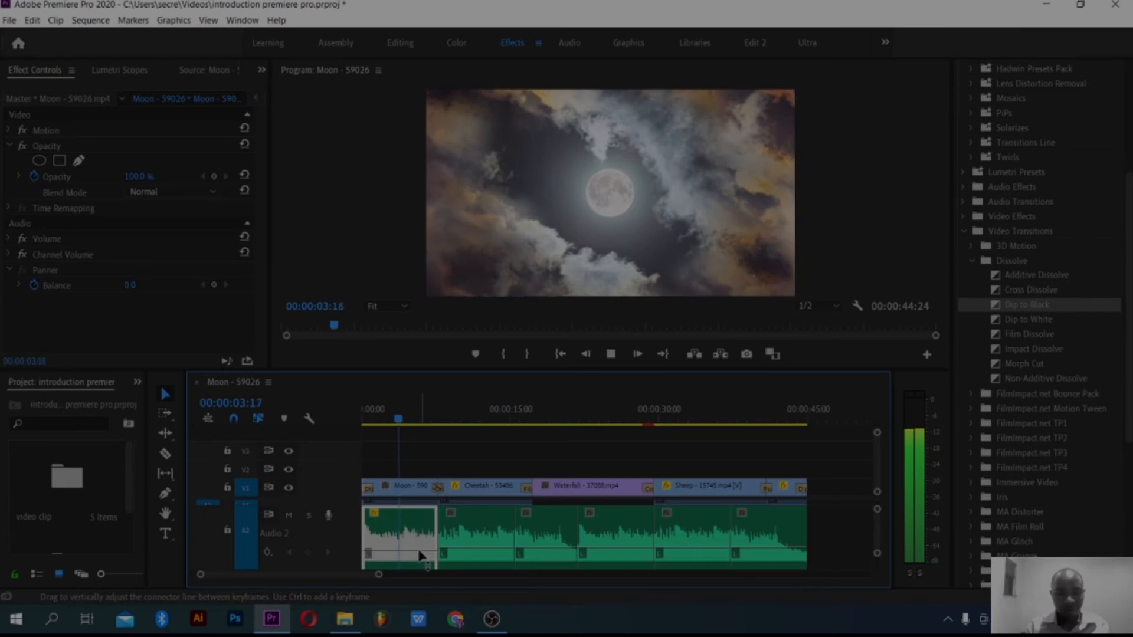
{"action": "left_click", "coordinate": [480, 557]}
{"action": "left_click_drag", "start_coordinate": [480, 552], "coordinate": [480, 557]}
{"action": "left_click", "coordinate": [541, 553]}
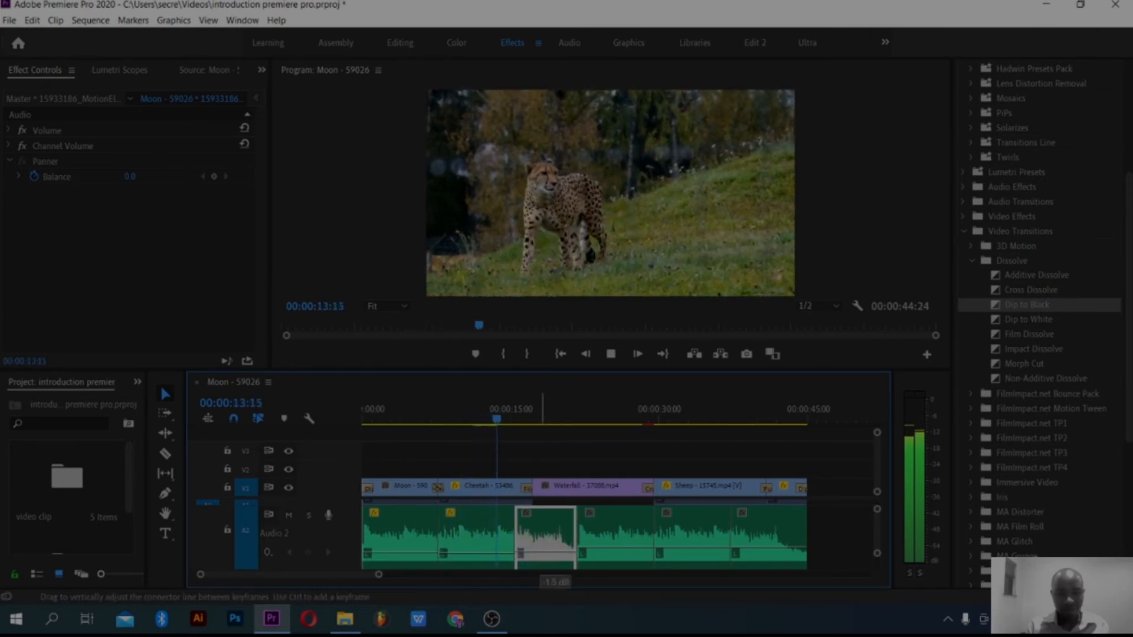
{"action": "left_click_drag", "start_coordinate": [543, 555], "coordinate": [543, 556]}
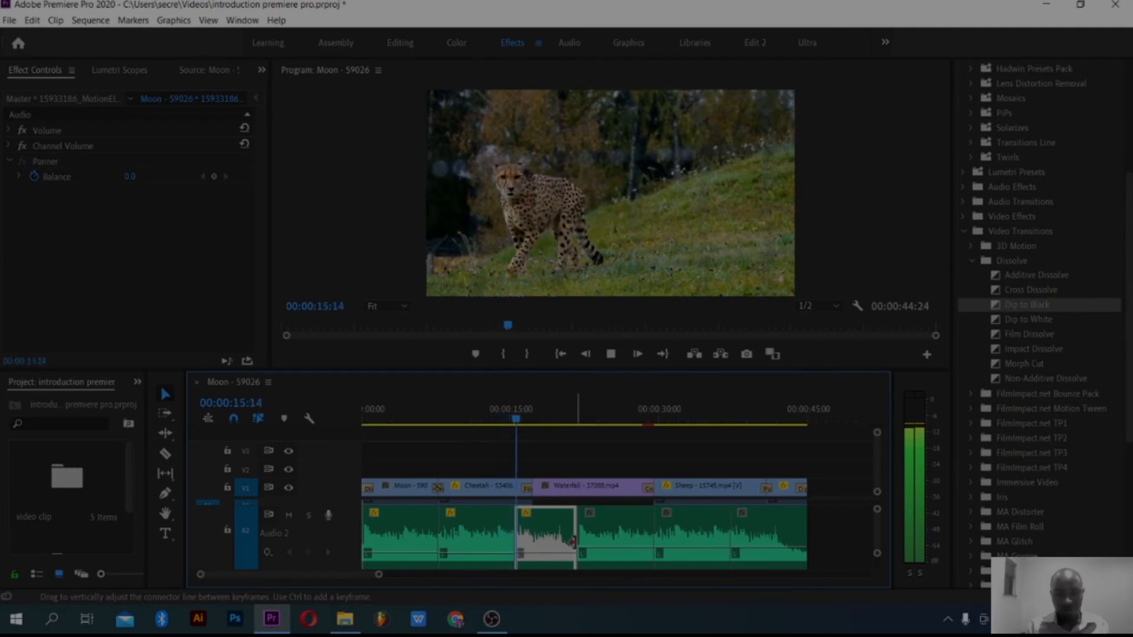
{"action": "left_click", "coordinate": [592, 555]}
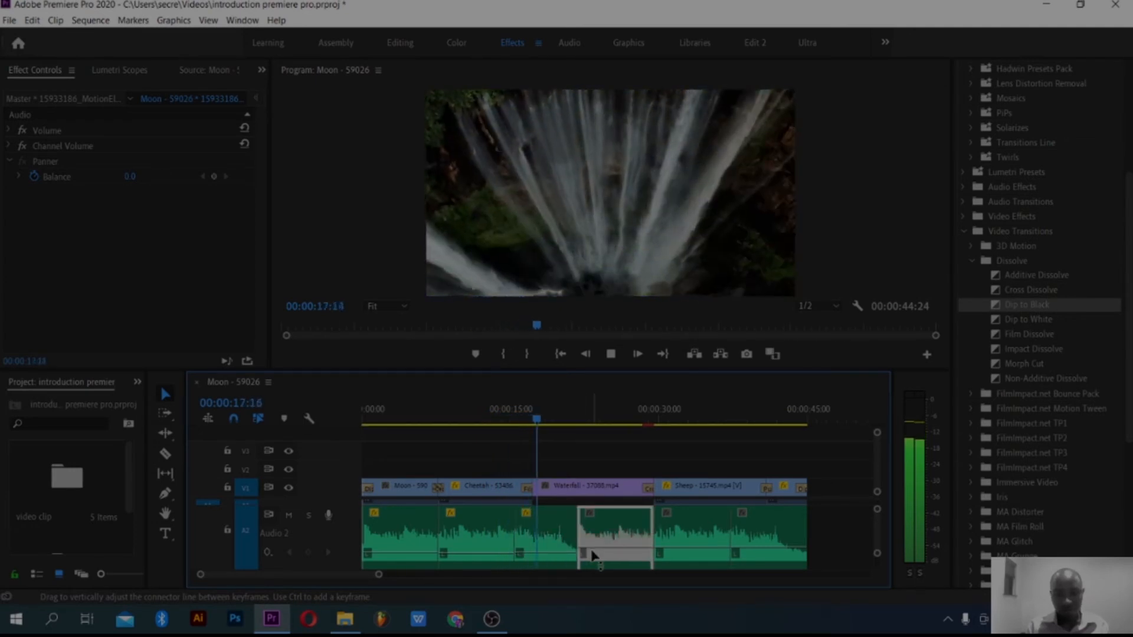
{"action": "left_click_drag", "start_coordinate": [591, 548], "coordinate": [592, 553]}
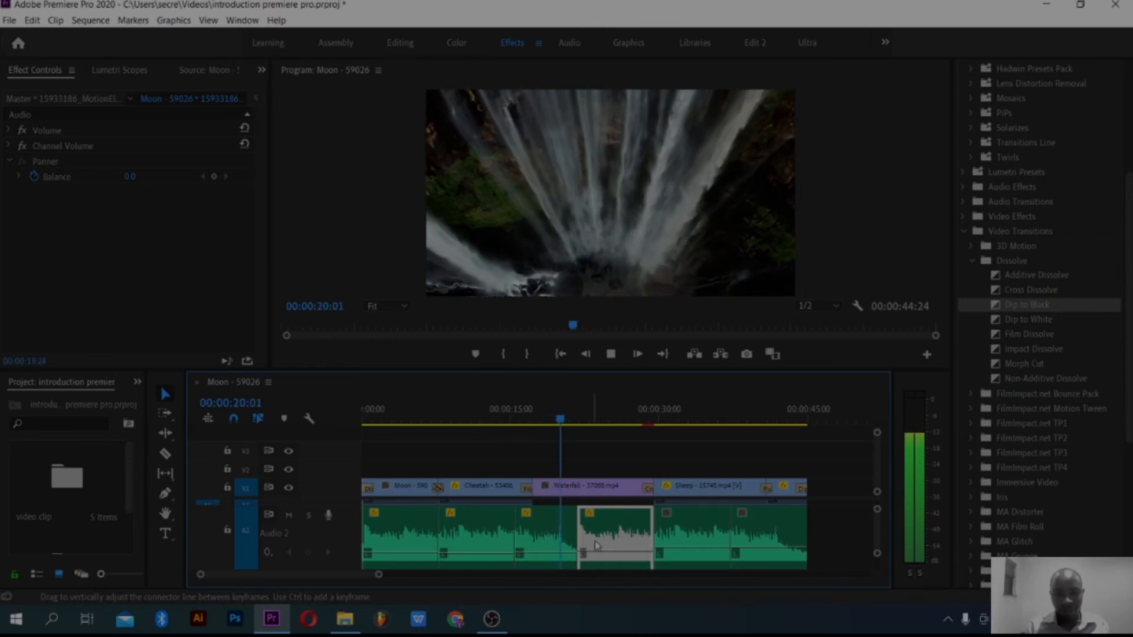
Step: During playback, slightly adjust the volume lines of the fifth and sixth music clips on Audio 2
{"action": "left_click", "coordinate": [665, 552]}
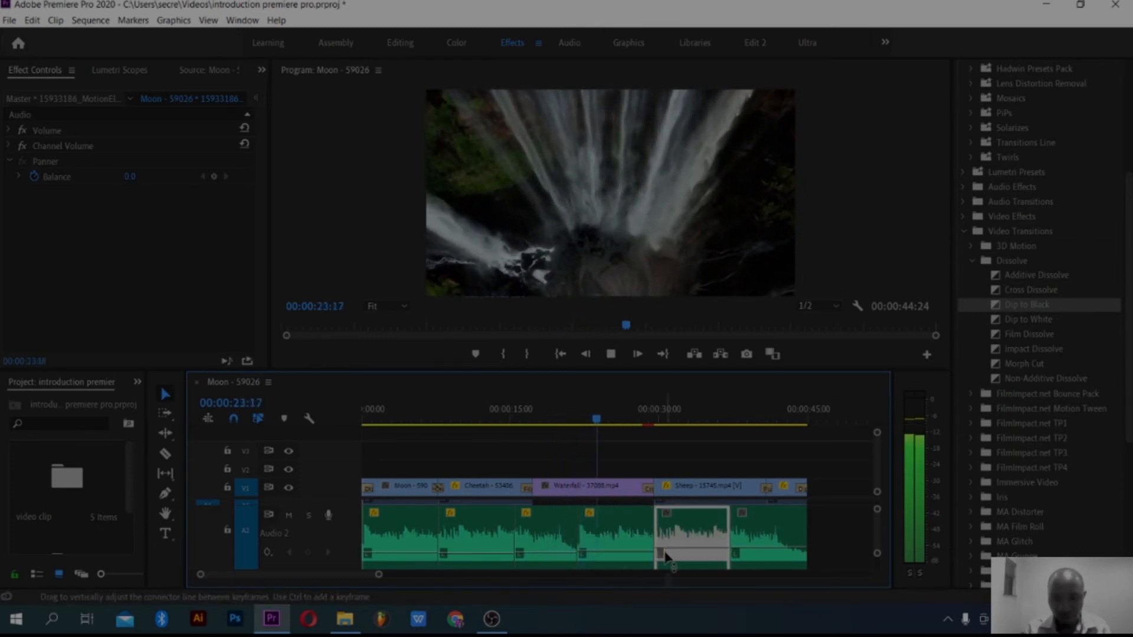
{"action": "left_click_drag", "start_coordinate": [665, 552], "coordinate": [672, 551]}
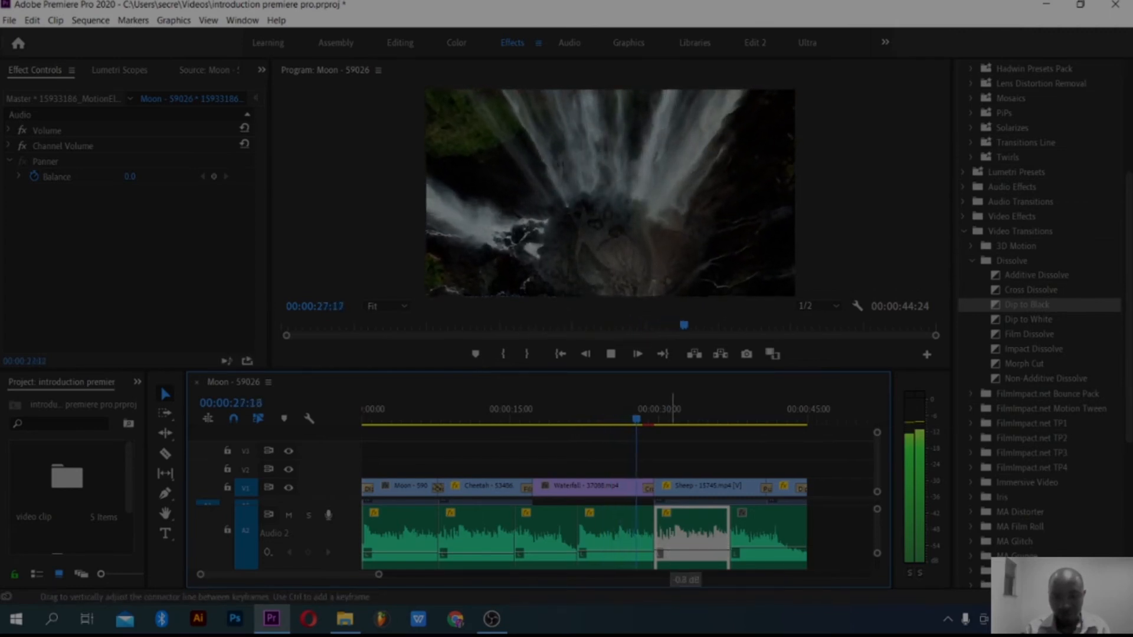
{"action": "left_click_drag", "start_coordinate": [743, 552], "coordinate": [742, 555]}
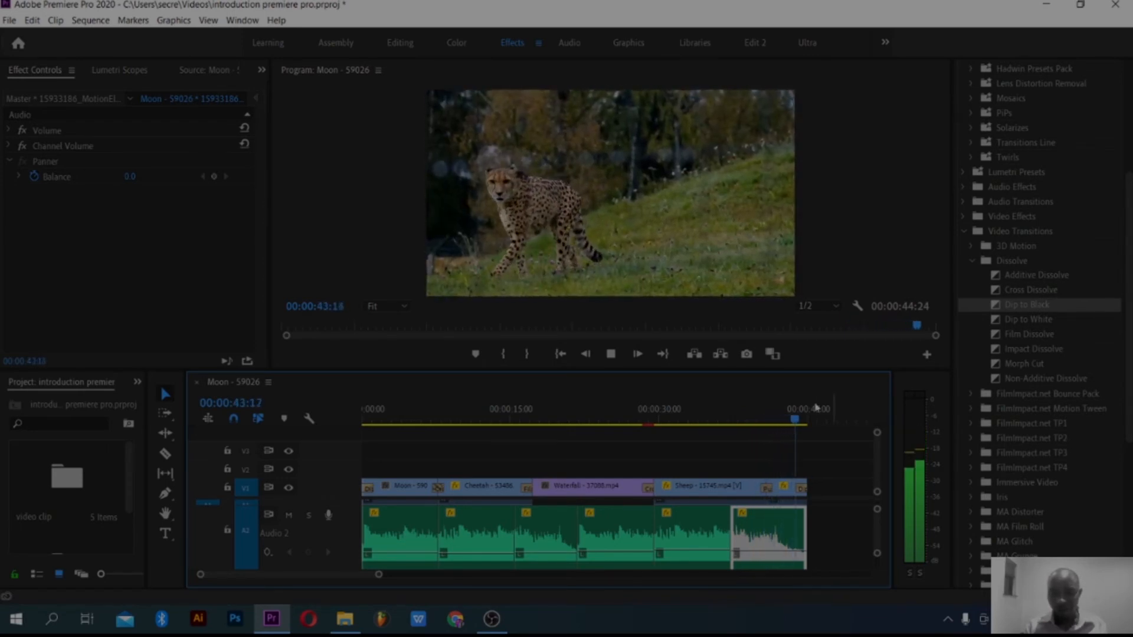
Step: Return the playhead to the start of the sequence and reduce the audio track heights so all audio tracks show
{"action": "left_click", "coordinate": [801, 419]}
{"action": "left_click_drag", "start_coordinate": [701, 438], "coordinate": [355, 479]}
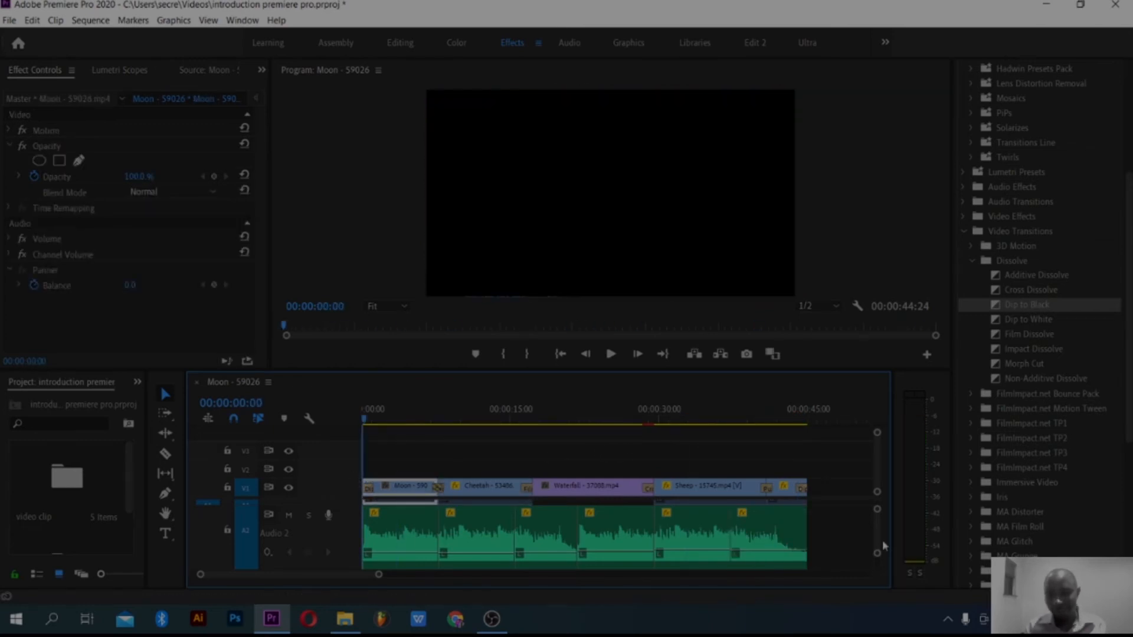
{"action": "left_click_drag", "start_coordinate": [877, 556], "coordinate": [878, 566]}
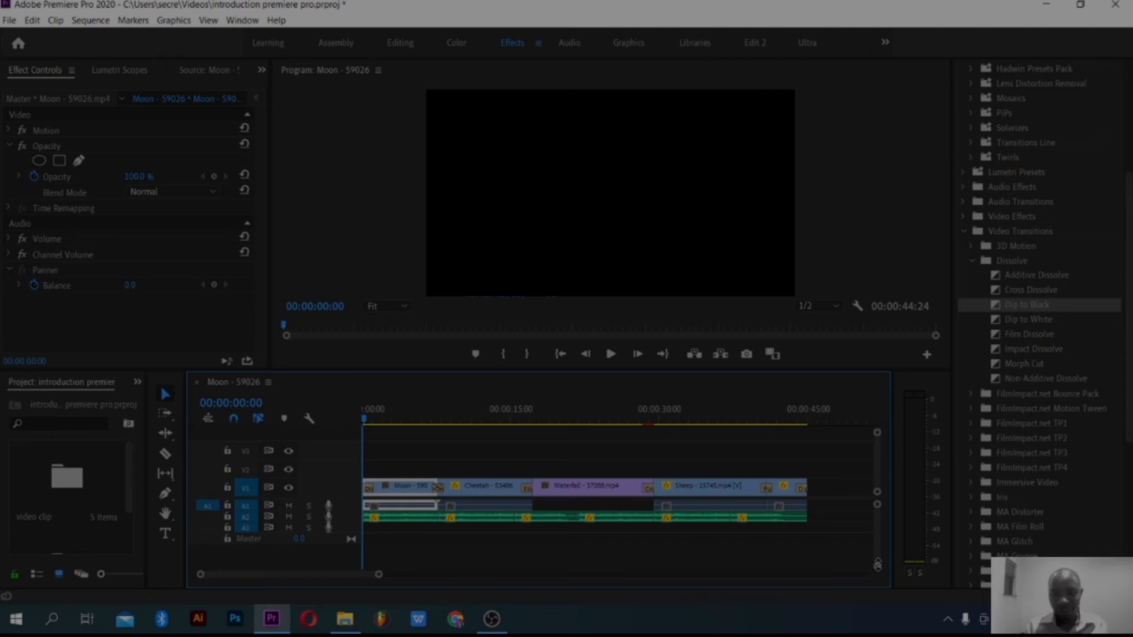
{"action": "left_click_drag", "start_coordinate": [879, 512], "coordinate": [877, 508]}
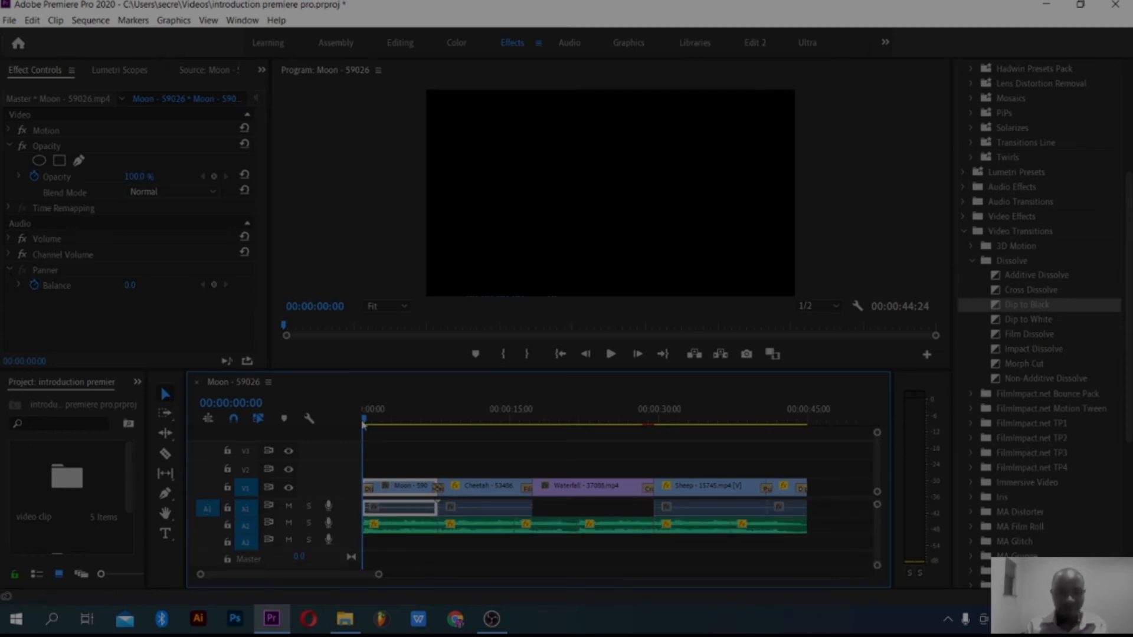
Step: Scrub and briefly play the sequence, then park the playhead in the final Cheetah clip at 00:00:43:13
{"action": "left_click_drag", "start_coordinate": [367, 422], "coordinate": [786, 424]}
{"action": "key", "text": "space"}
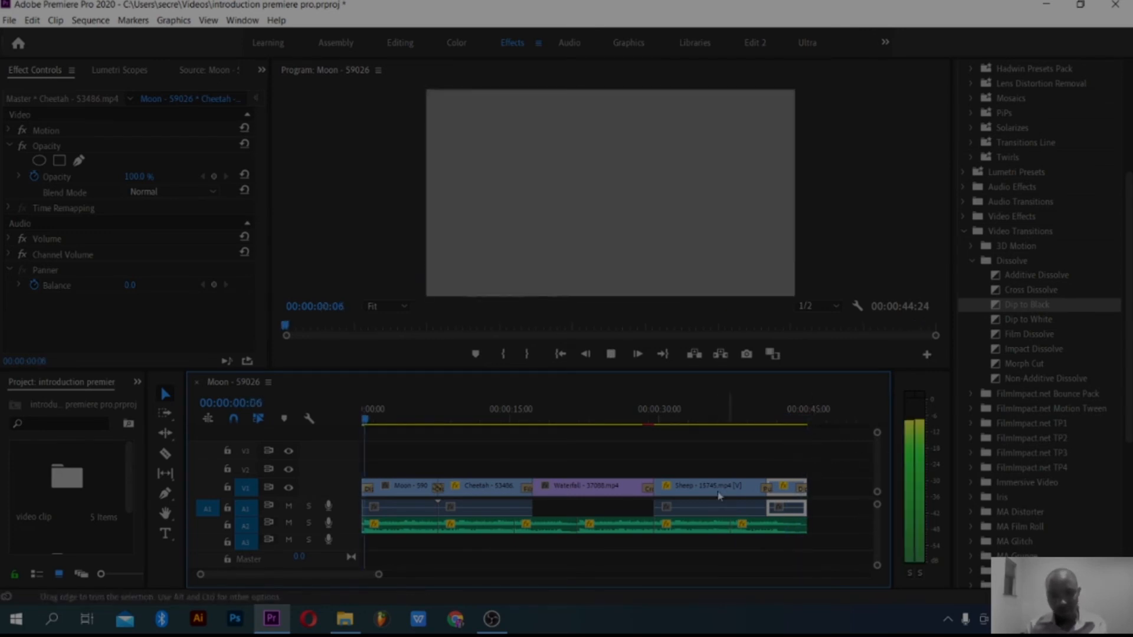
{"action": "left_click", "coordinate": [380, 423]}
{"action": "left_click_drag", "start_coordinate": [381, 424], "coordinate": [792, 481]}
Step: Apply the Exponential Fade audio crossfade to the end of the last music clip on Audio 2
{"action": "left_click", "coordinate": [979, 266]}
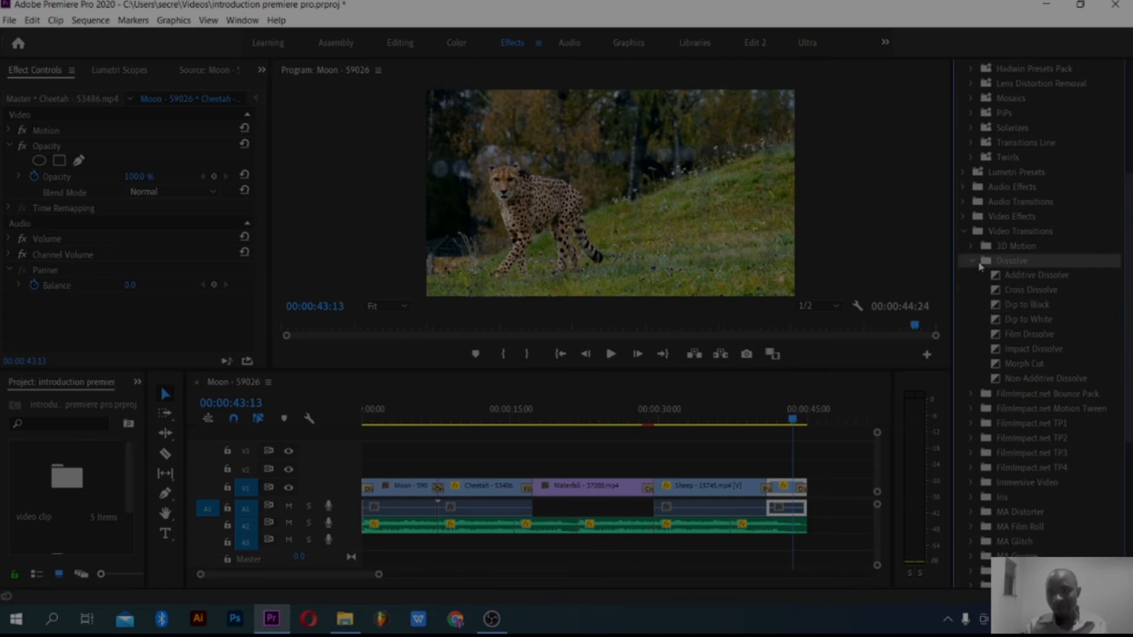
{"action": "left_click", "coordinate": [978, 265]}
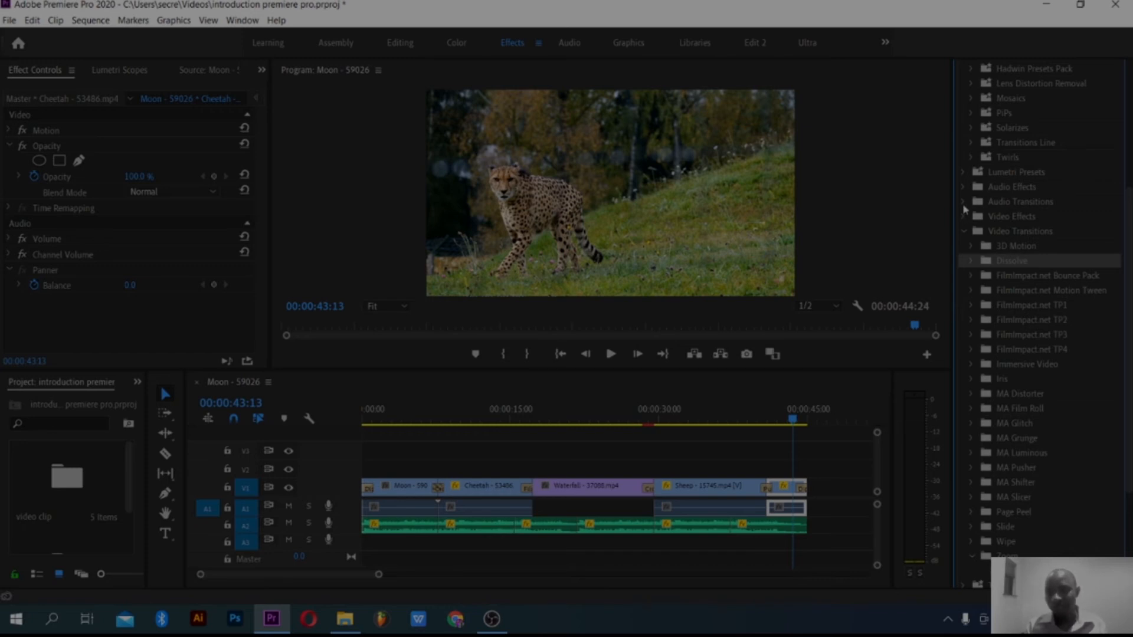
{"action": "left_click", "coordinate": [964, 202]}
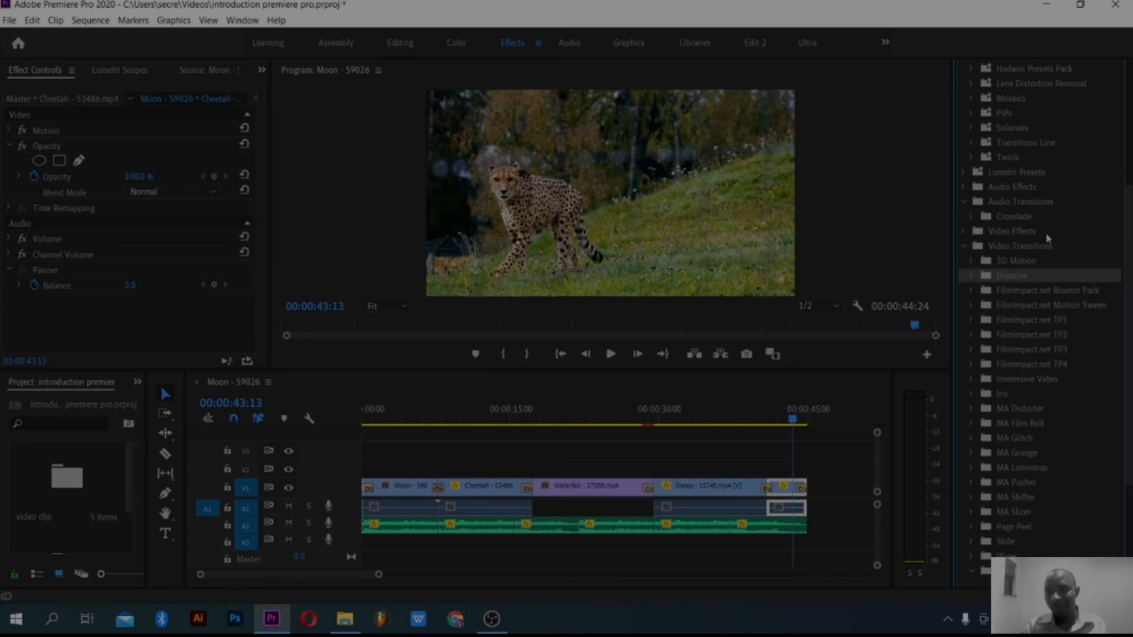
{"action": "left_click", "coordinate": [971, 216]}
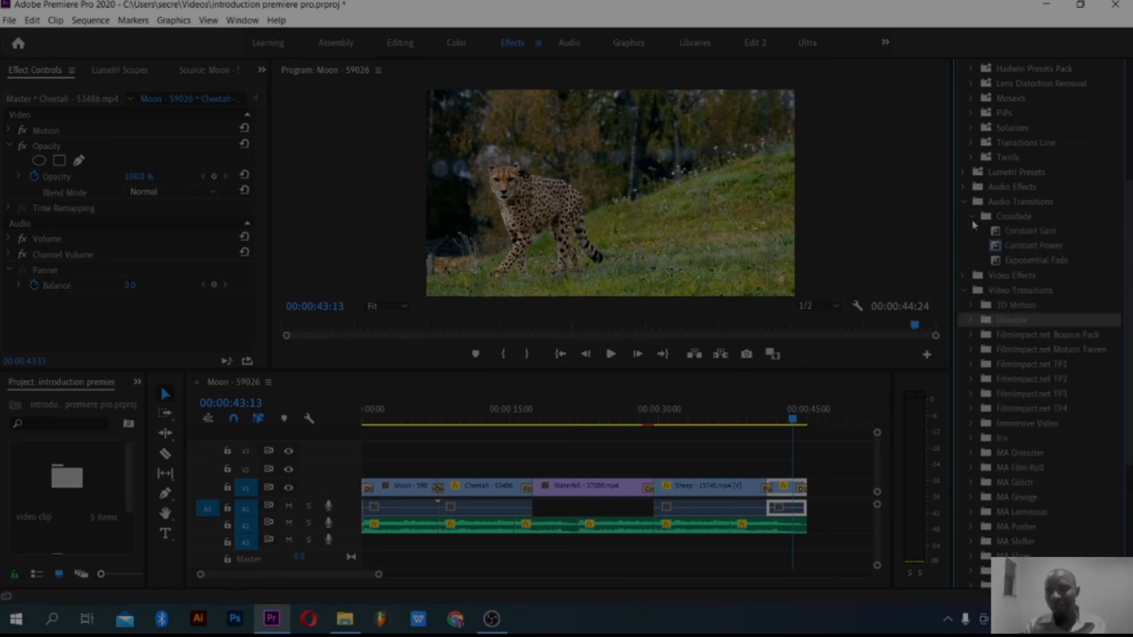
{"action": "left_click", "coordinate": [1056, 266]}
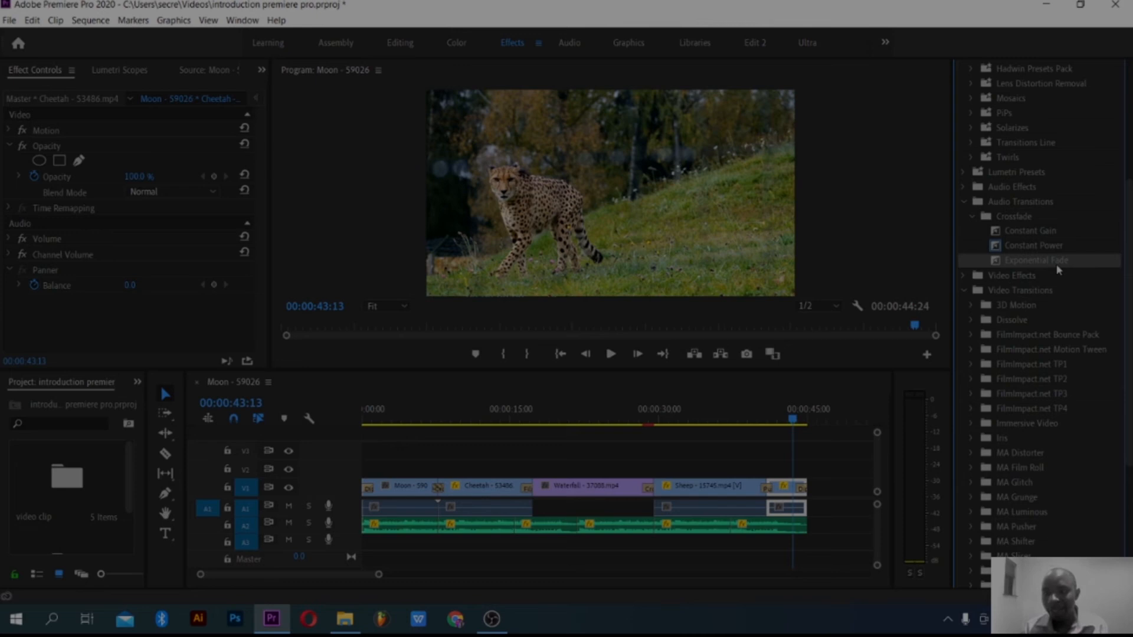
{"action": "left_click_drag", "start_coordinate": [898, 322], "coordinate": [680, 492]}
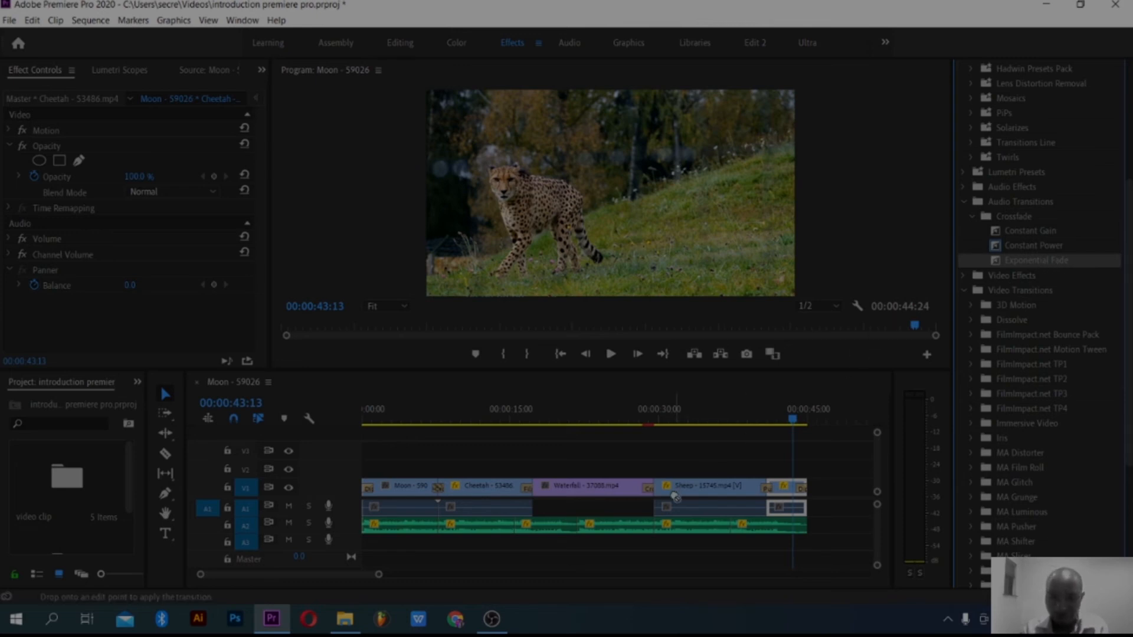
{"action": "mouse_move", "coordinate": [777, 508]}
{"action": "left_mouse_down"}
{"action": "mouse_move", "coordinate": [810, 534]}
{"action": "mouse_move", "coordinate": [801, 528]}
{"action": "left_mouse_up"}
Step: Play the last seconds of the sequence to hear the music fade out over the final Cheetah clip
{"action": "left_click_drag", "start_coordinate": [793, 419], "coordinate": [798, 425]}
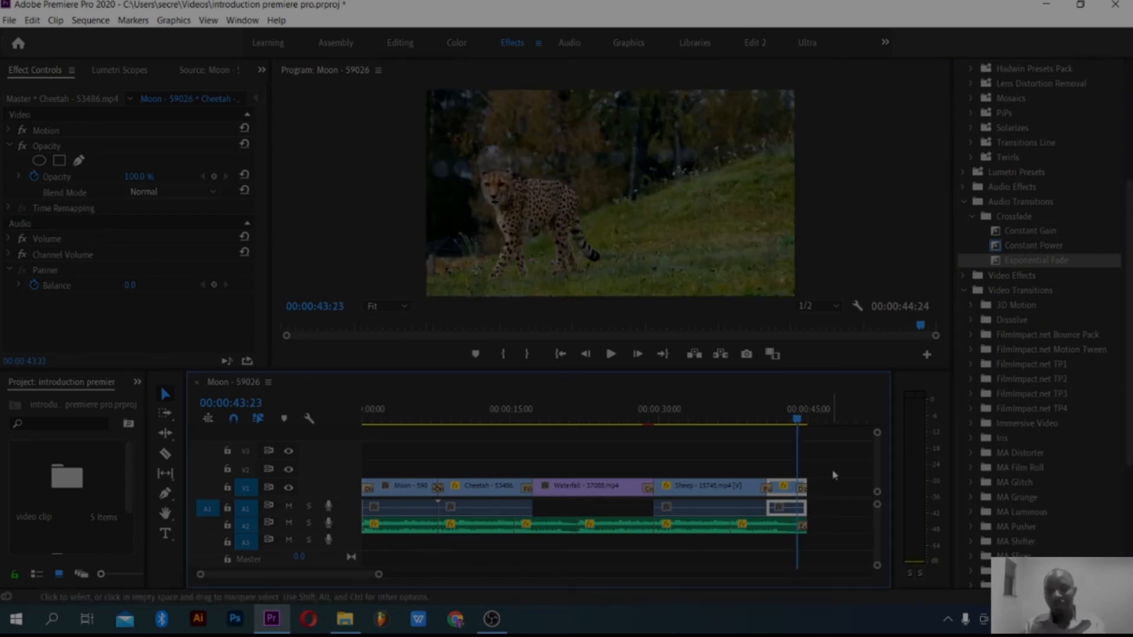
{"action": "key", "text": "space"}
{"action": "left_click", "coordinate": [801, 418]}
{"action": "left_click_drag", "start_coordinate": [801, 417], "coordinate": [800, 418]}
{"action": "key", "text": "space"}
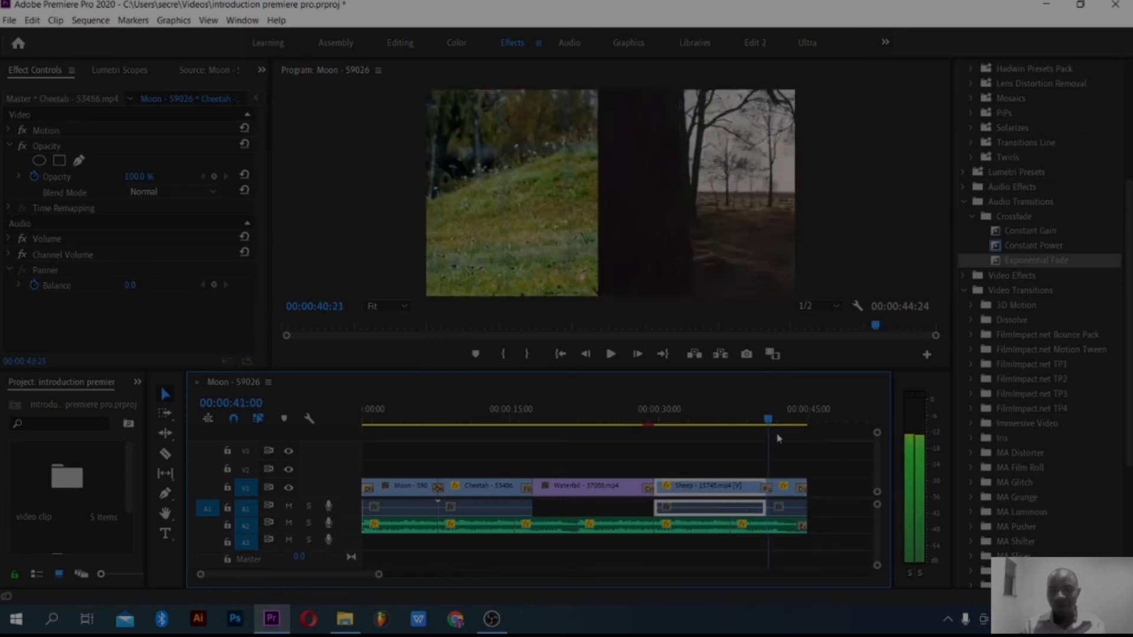
{"action": "key", "text": "space"}
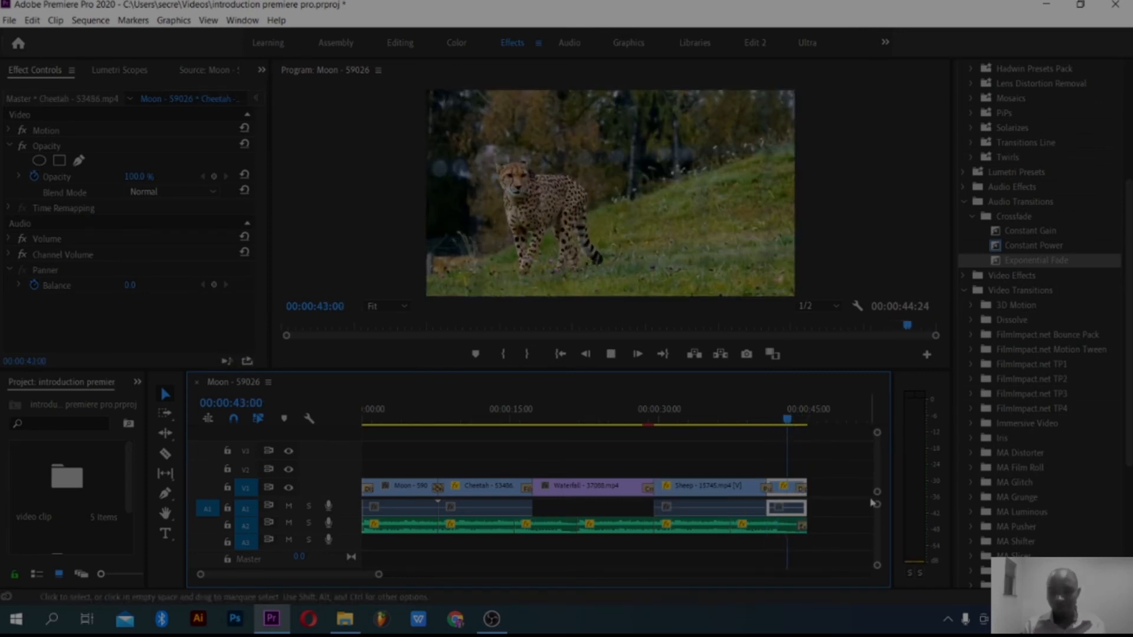
{"action": "key", "text": "space"}
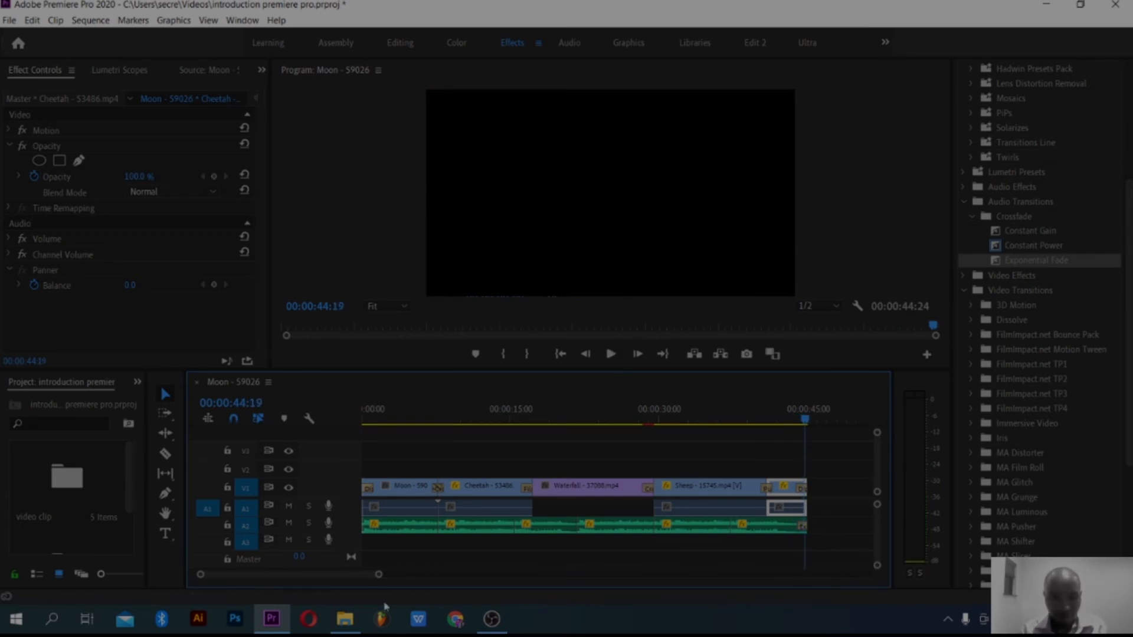
Step: Enlarge the Audio 2 track and select the Exponential Fade at the end of the music
{"action": "left_click_drag", "start_coordinate": [379, 575], "coordinate": [400, 574]}
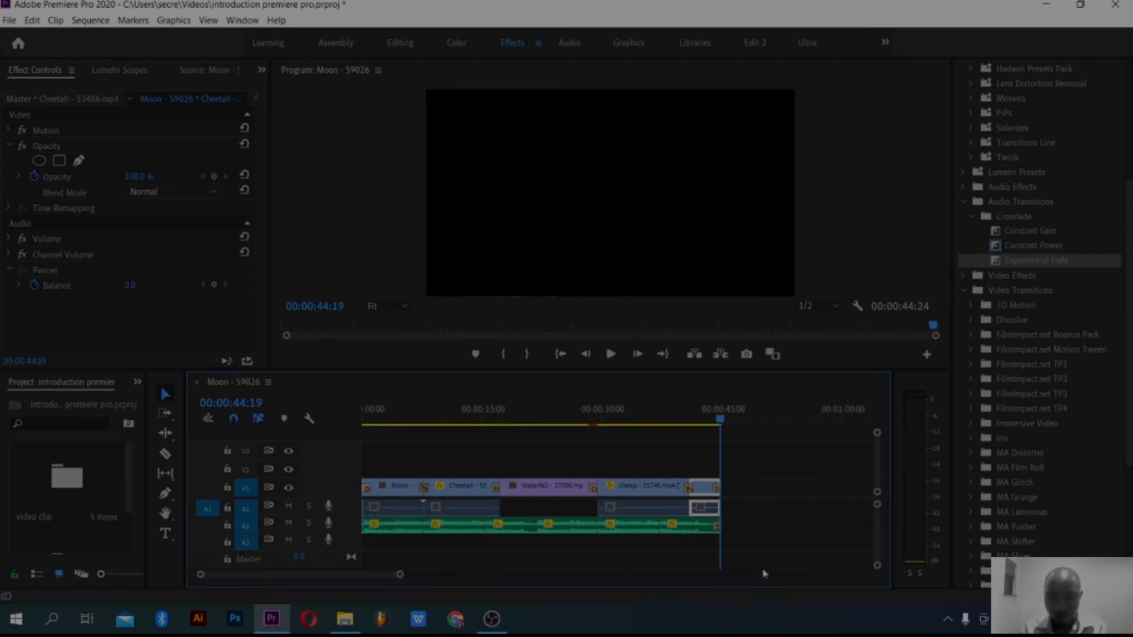
{"action": "left_click_drag", "start_coordinate": [878, 507], "coordinate": [879, 544]}
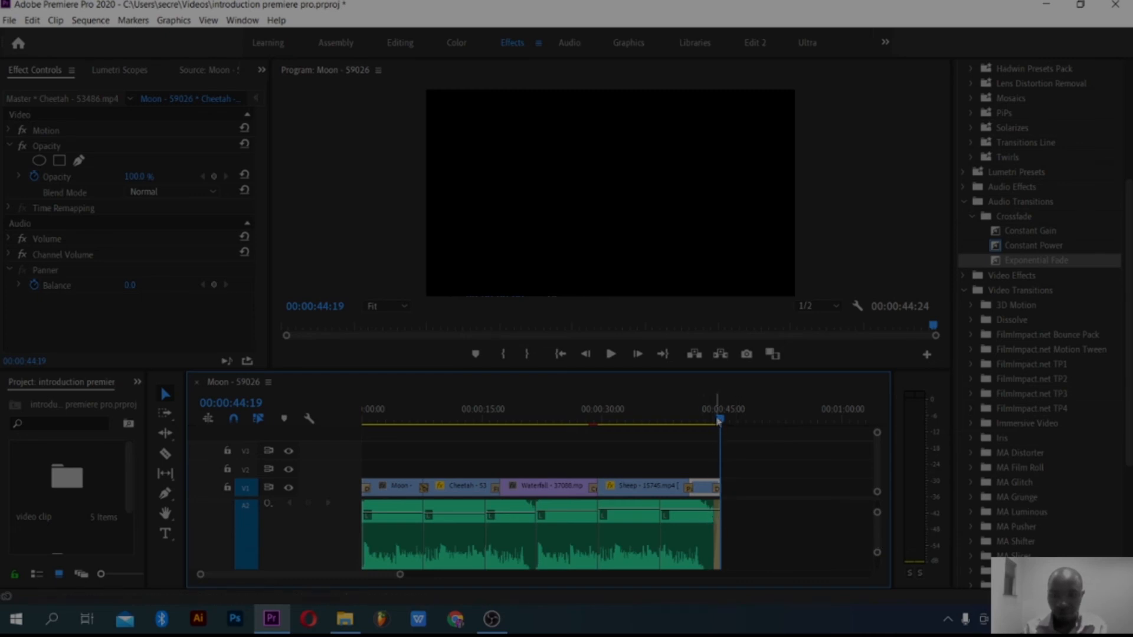
{"action": "left_click_drag", "start_coordinate": [720, 418], "coordinate": [693, 433]}
{"action": "left_click", "coordinate": [717, 530]}
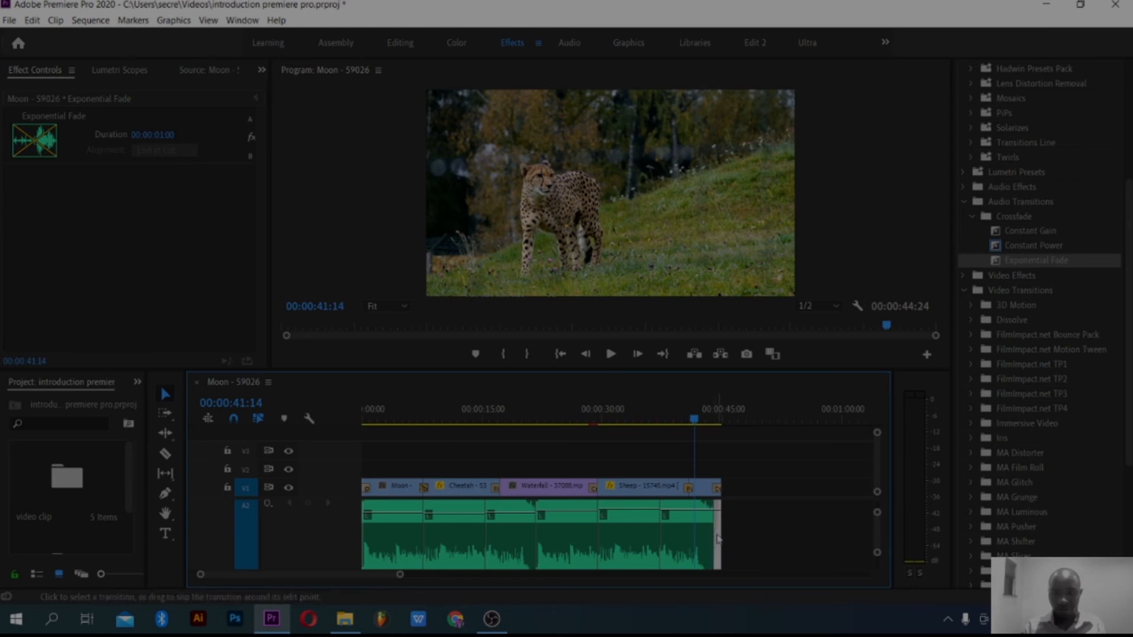
Step: Lengthen the Exponential Fade at the end of the music to 00:00:01:15 and play the ending
{"action": "left_click_drag", "start_coordinate": [399, 574], "coordinate": [325, 574]}
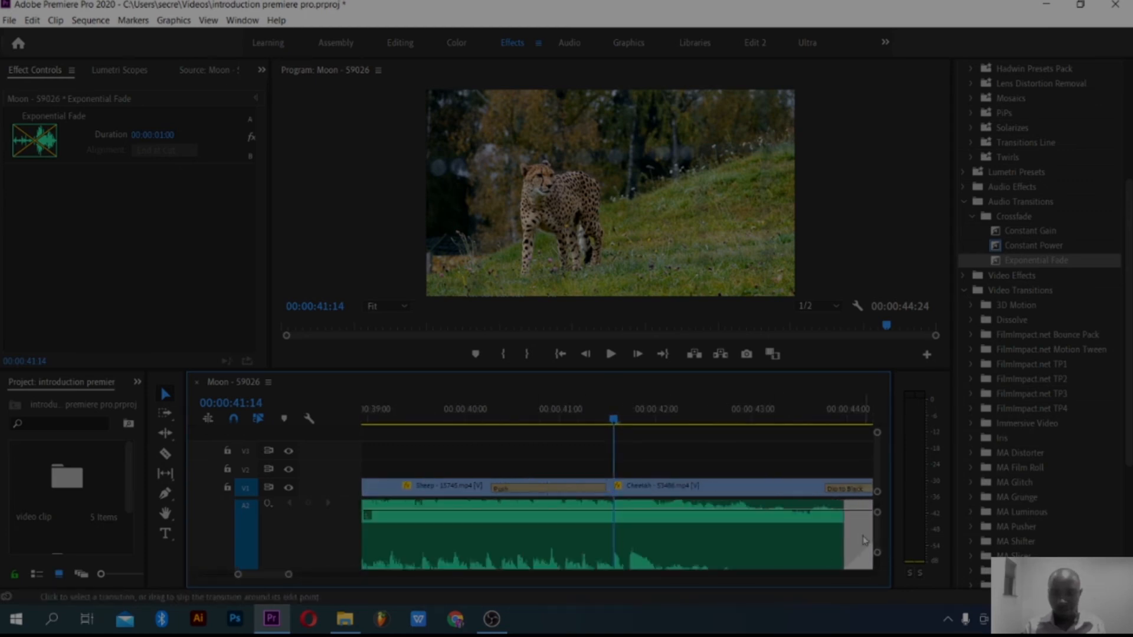
{"action": "double_click", "coordinate": [862, 540]}
{"action": "left_click", "coordinate": [629, 323]}
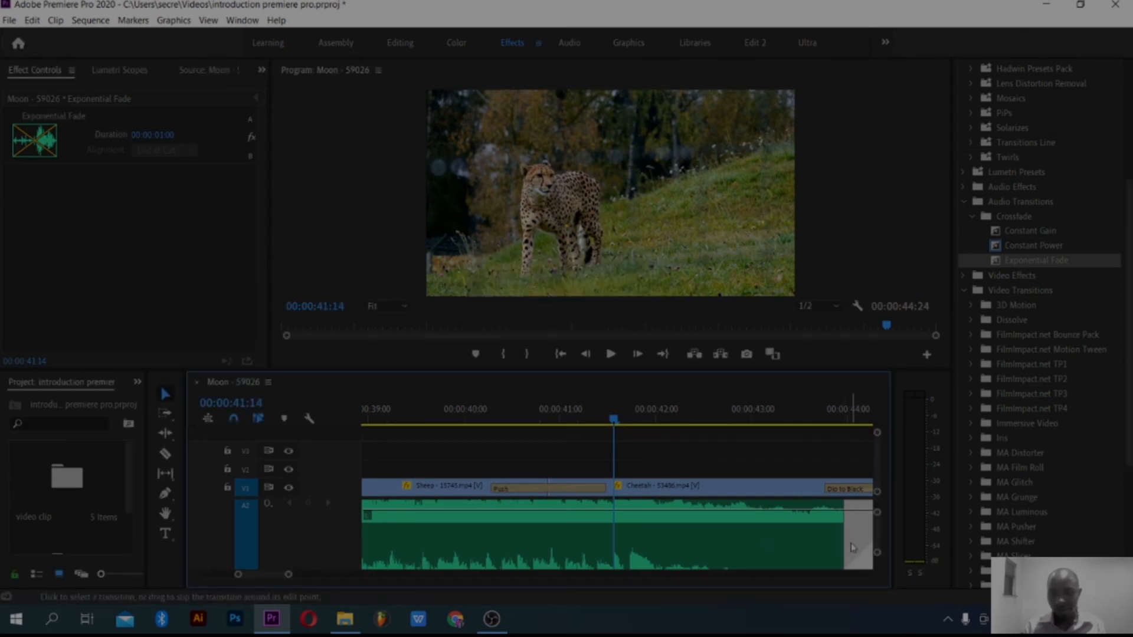
{"action": "left_click_drag", "start_coordinate": [834, 540], "coordinate": [789, 544]}
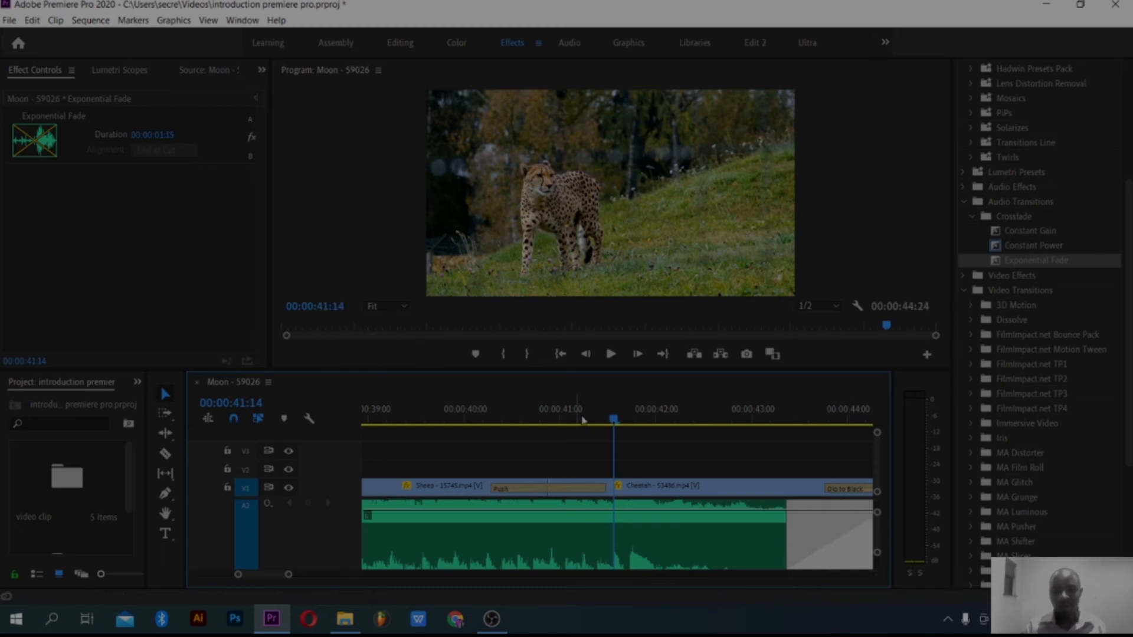
{"action": "key", "text": "space"}
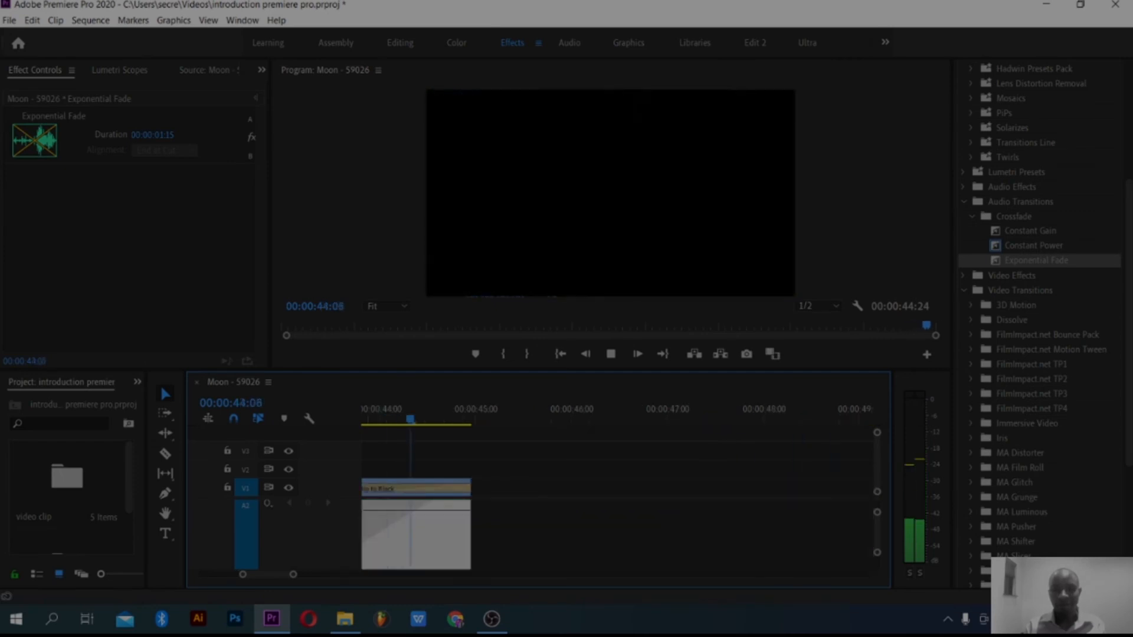
Step: Shorten the Exponential Fade so it begins at about 00:00:44:05 and place the playhead at its start
{"action": "left_click_drag", "start_coordinate": [243, 576], "coordinate": [232, 576]}
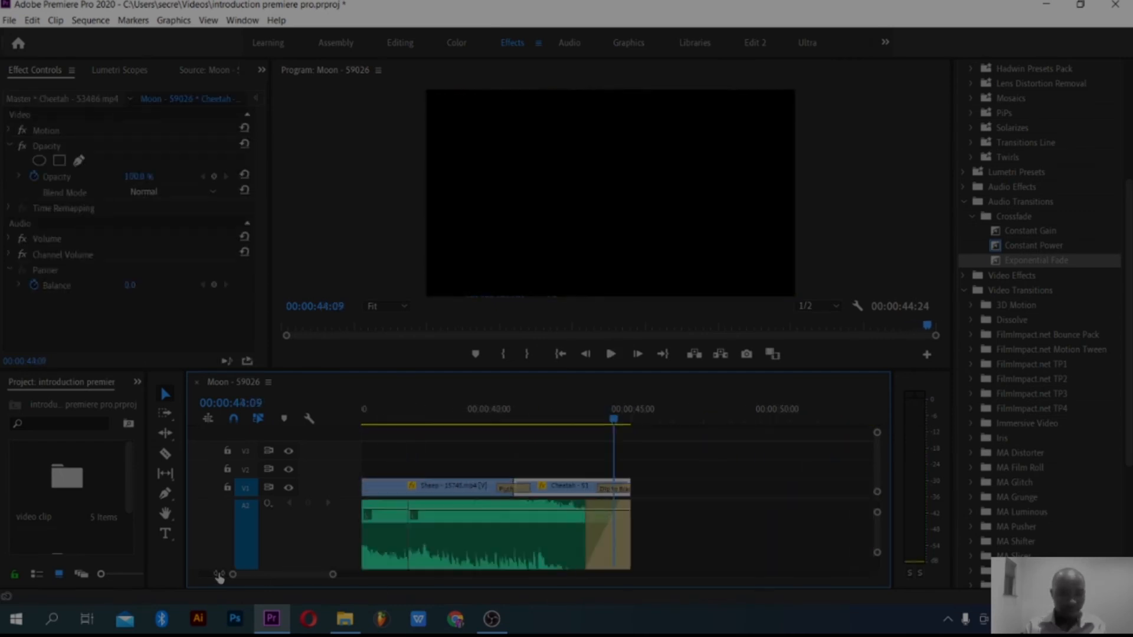
{"action": "left_click", "coordinate": [595, 534]}
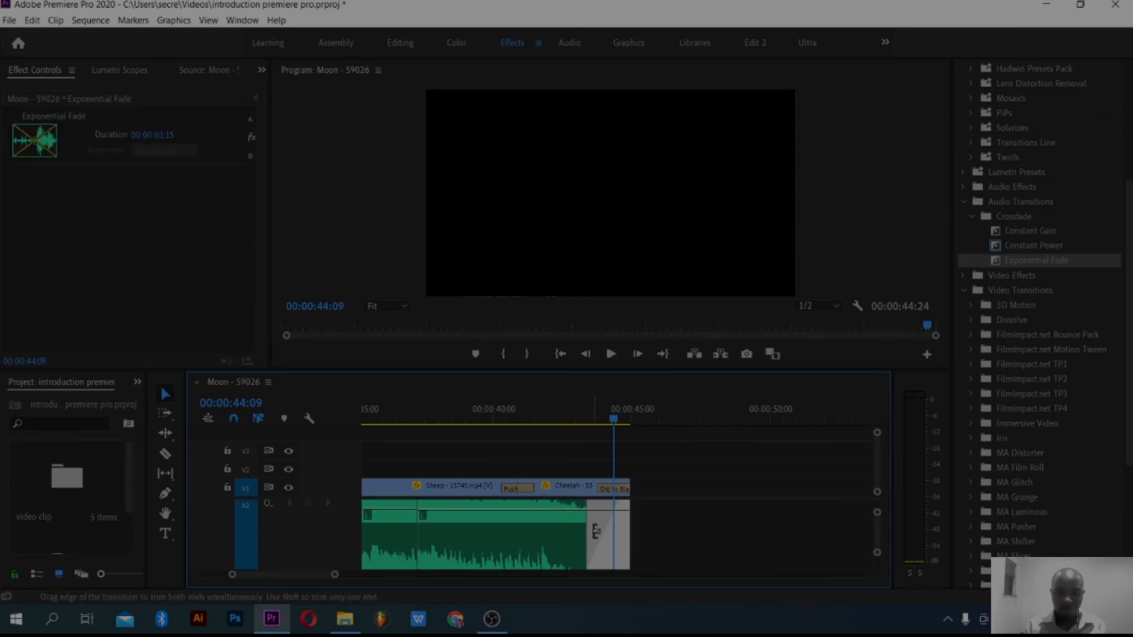
{"action": "left_click_drag", "start_coordinate": [594, 531], "coordinate": [608, 531]}
{"action": "left_click_drag", "start_coordinate": [610, 469], "coordinate": [609, 469]}
{"action": "left_click", "coordinate": [610, 422]}
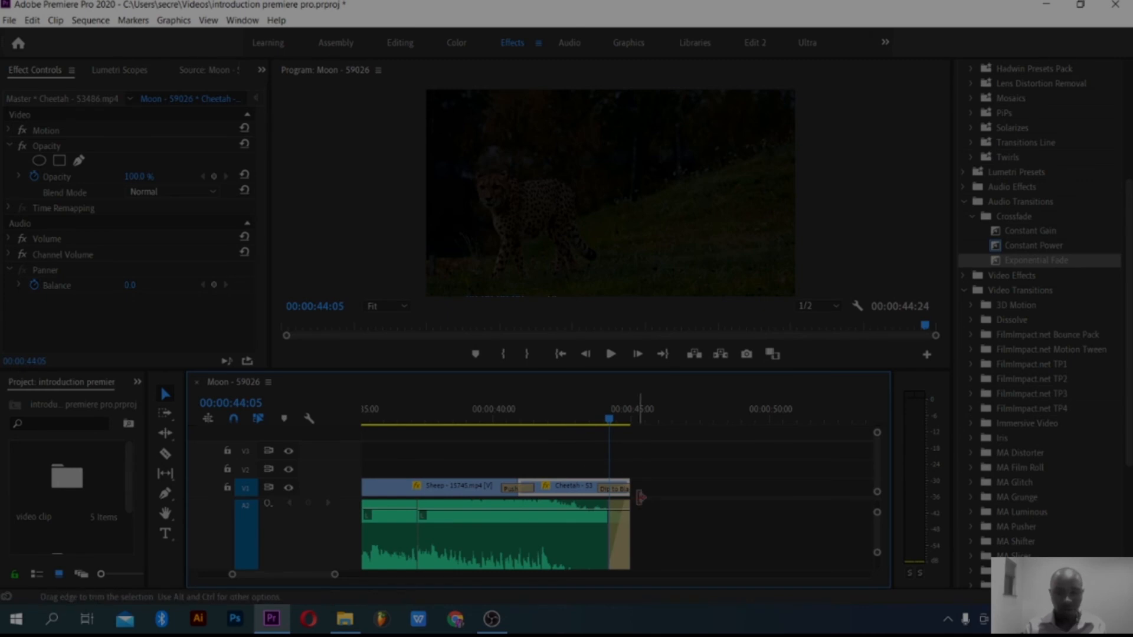
Step: In the Push transition between the Sheep and Cheetah clips, lower the End value to about 44.4 and raise it back to 98.7
{"action": "left_click", "coordinate": [514, 491]}
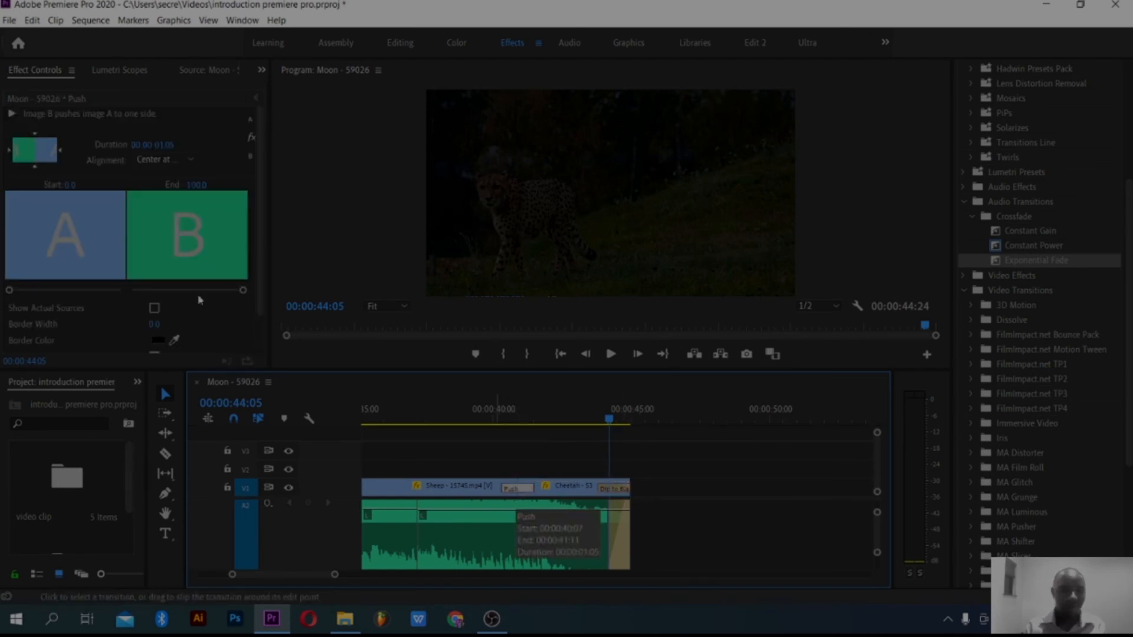
{"action": "mouse_move", "coordinate": [9, 291]}
{"action": "left_mouse_down"}
{"action": "mouse_move", "coordinate": [121, 289]}
{"action": "mouse_move", "coordinate": [9, 289]}
{"action": "left_mouse_up"}
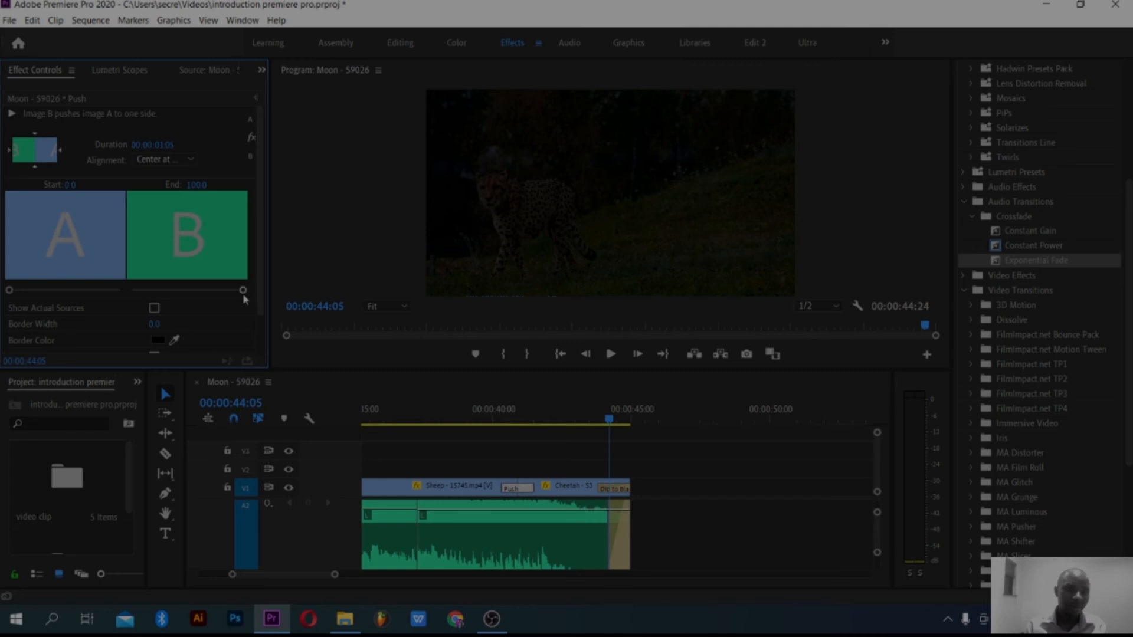
{"action": "left_click_drag", "start_coordinate": [243, 290], "coordinate": [266, 298]}
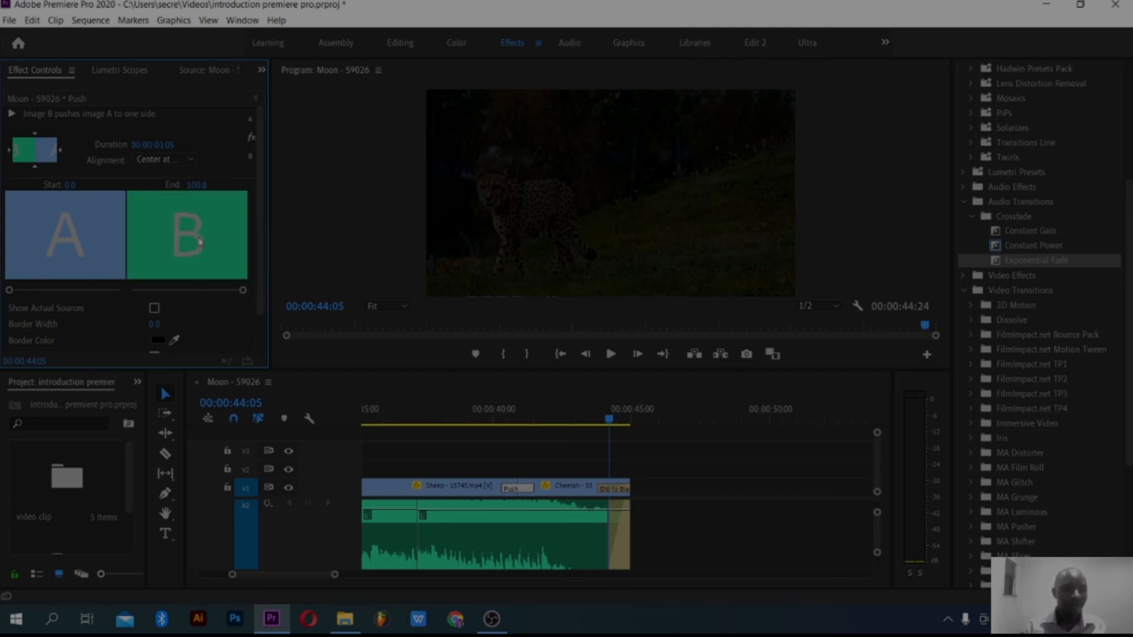
{"action": "scroll", "coordinate": [257, 235], "scroll_direction": "down", "scroll_amount": 2}
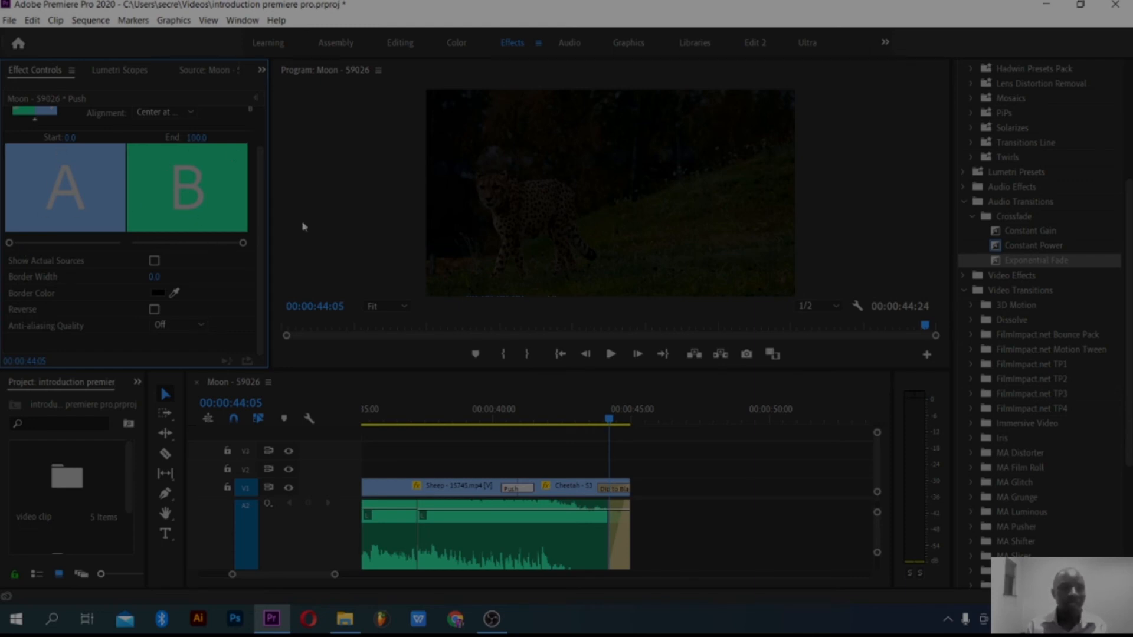
{"action": "left_click_drag", "start_coordinate": [242, 242], "coordinate": [179, 256]}
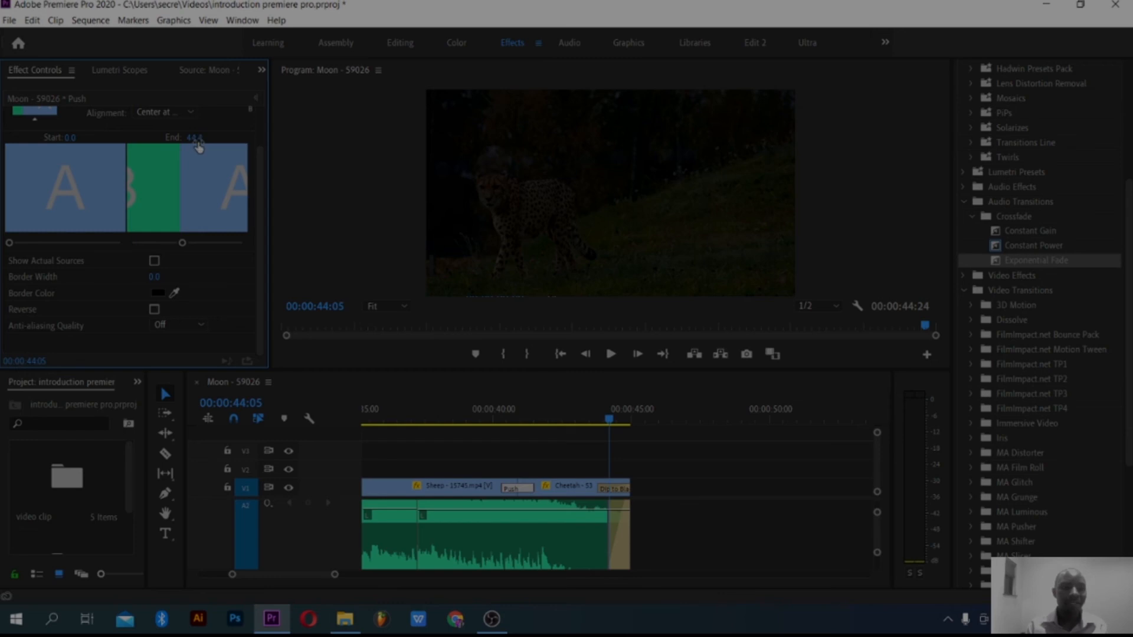
{"action": "left_click_drag", "start_coordinate": [184, 247], "coordinate": [243, 244]}
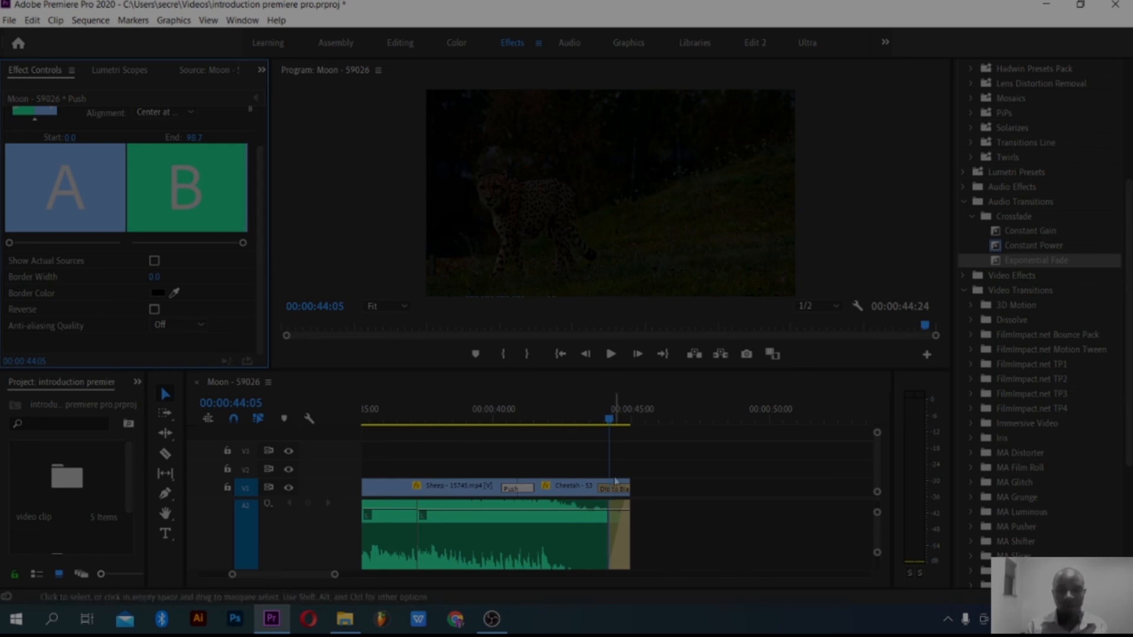
Step: Move the playhead to 00:00:43:19, at the start of the closing Dip to Black transition
{"action": "left_click_drag", "start_coordinate": [602, 419], "coordinate": [592, 420]}
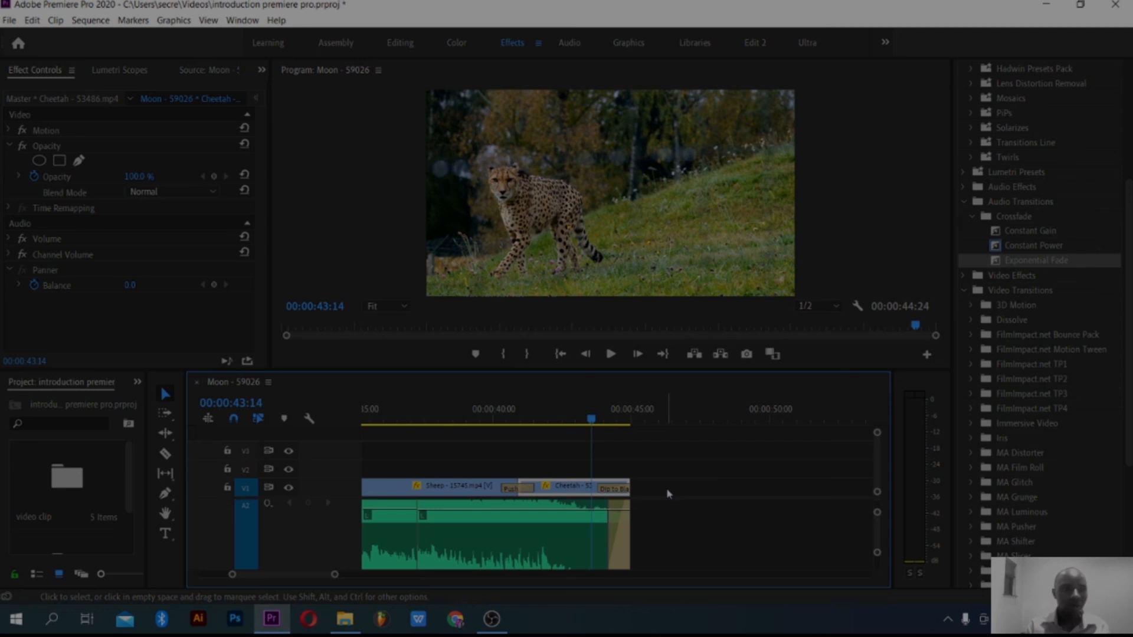
{"action": "left_click", "coordinate": [599, 421]}
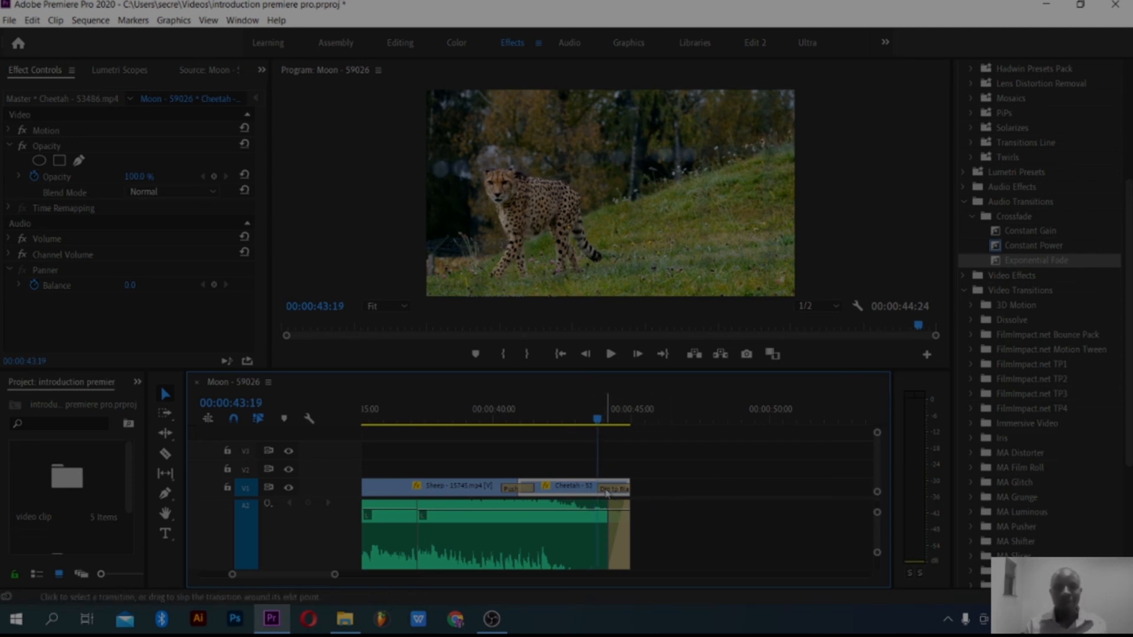